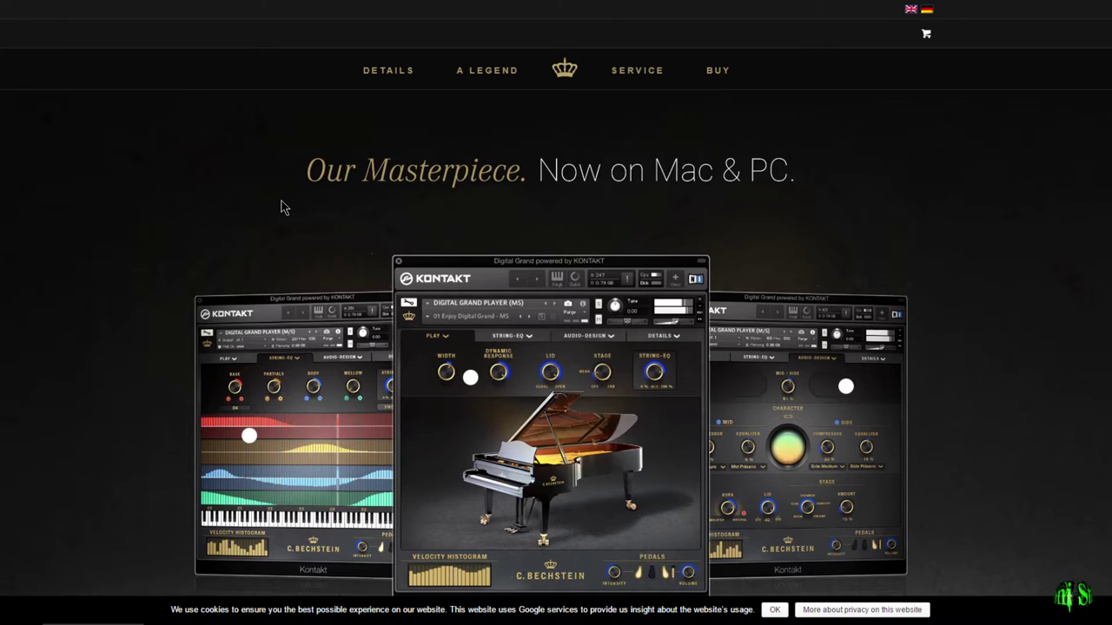
- Scroll down and back up through the C. Bechstein Digital home page
scroll(290, 210, "down", 5)
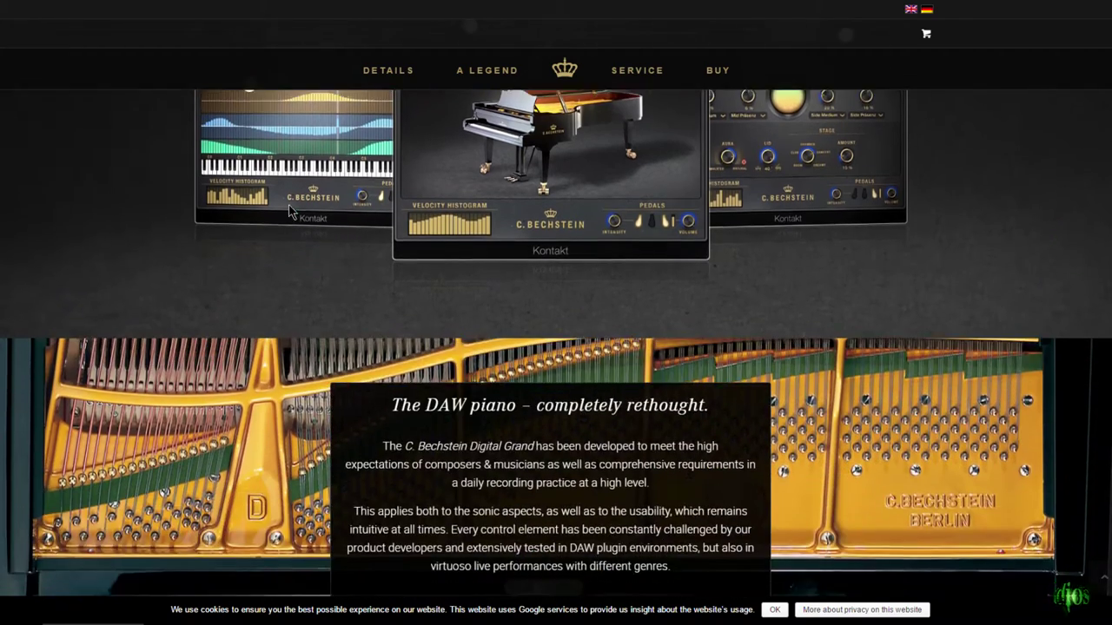
scroll(290, 210, "down", 4)
scroll(288, 208, "up", 7)
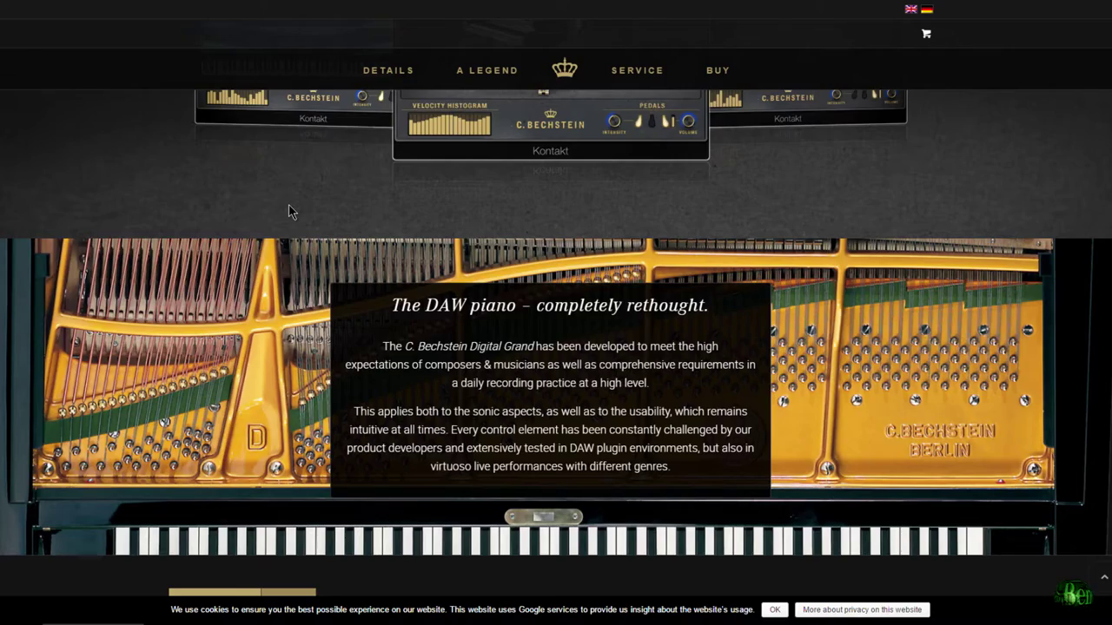
scroll(390, 314, "up", 3)
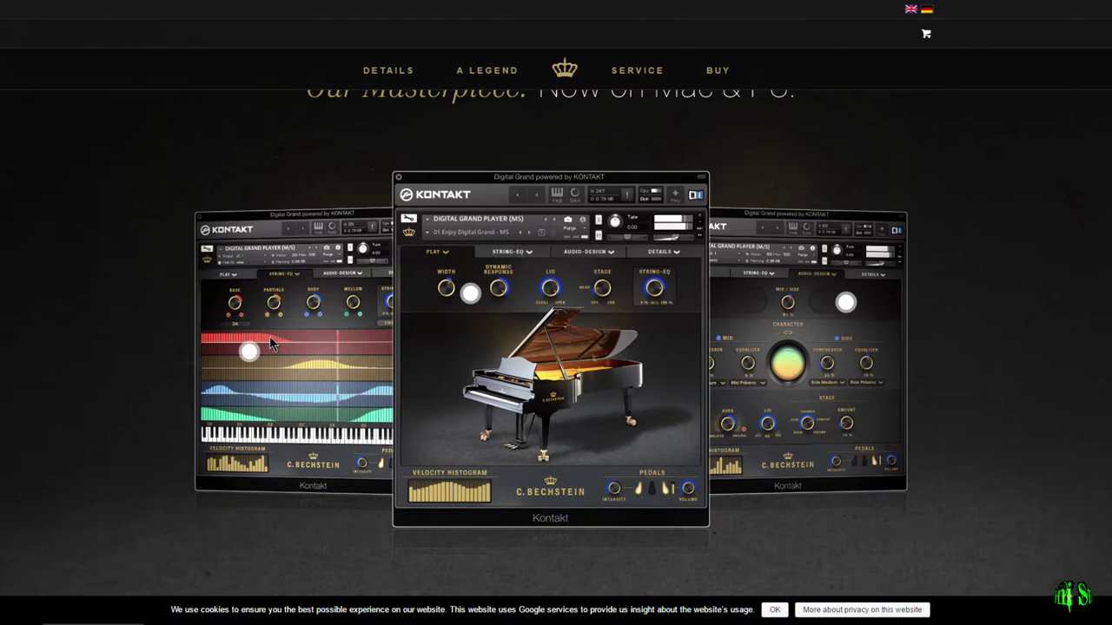
scroll(269, 336, "up", 1)
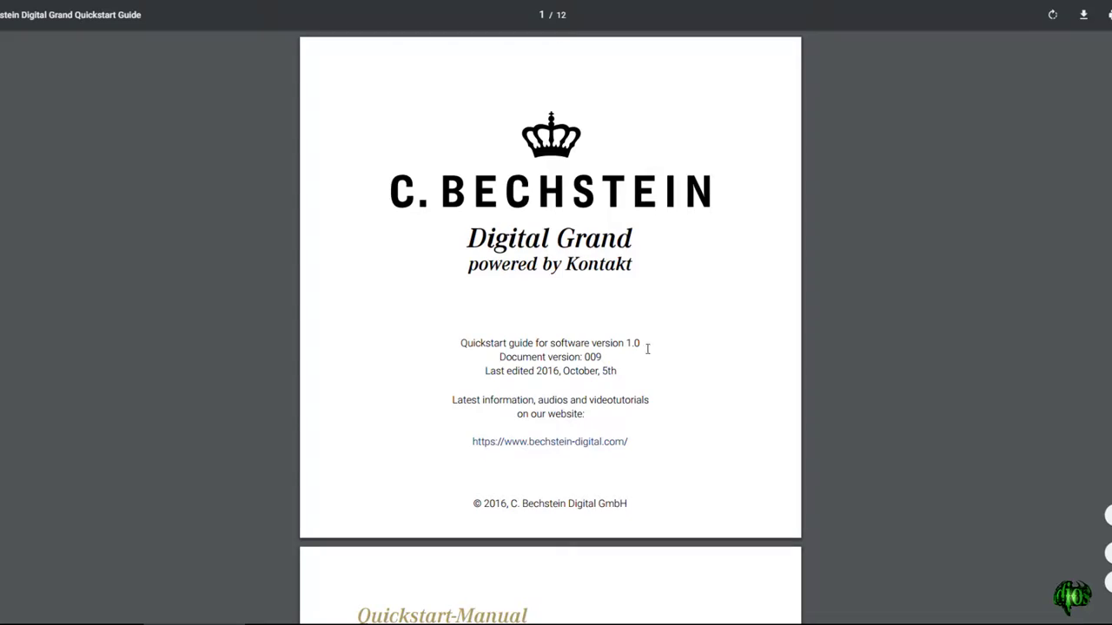
- Page through the Quickstart Guide PDF's installation steps from page 1 to 10, back to 7
scroll(707, 224, "down", 7)
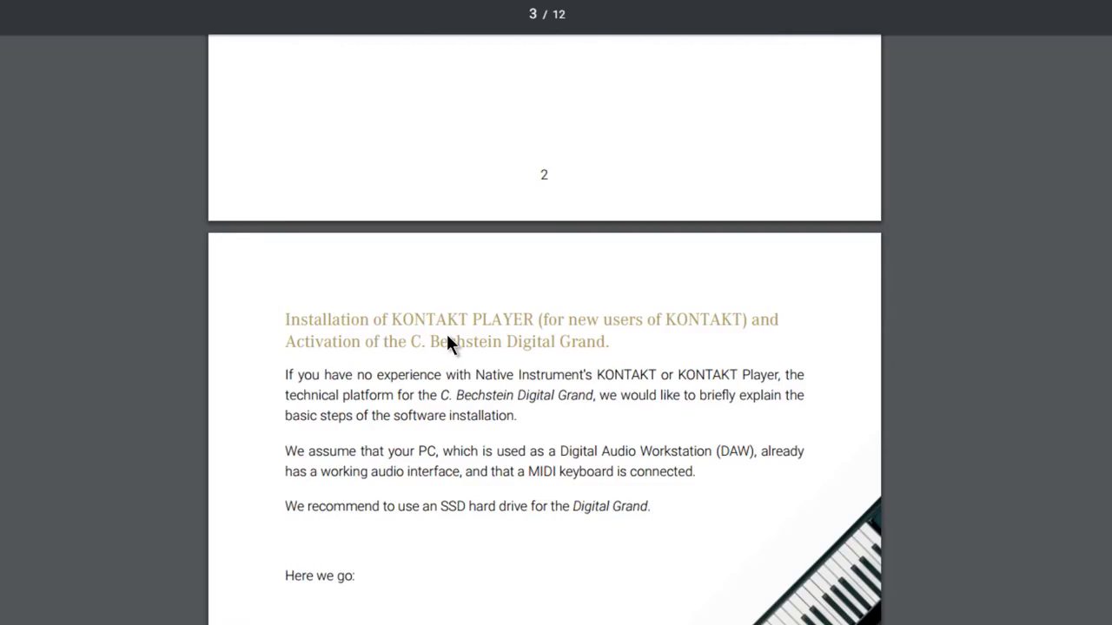
scroll(447, 343, "down", 10)
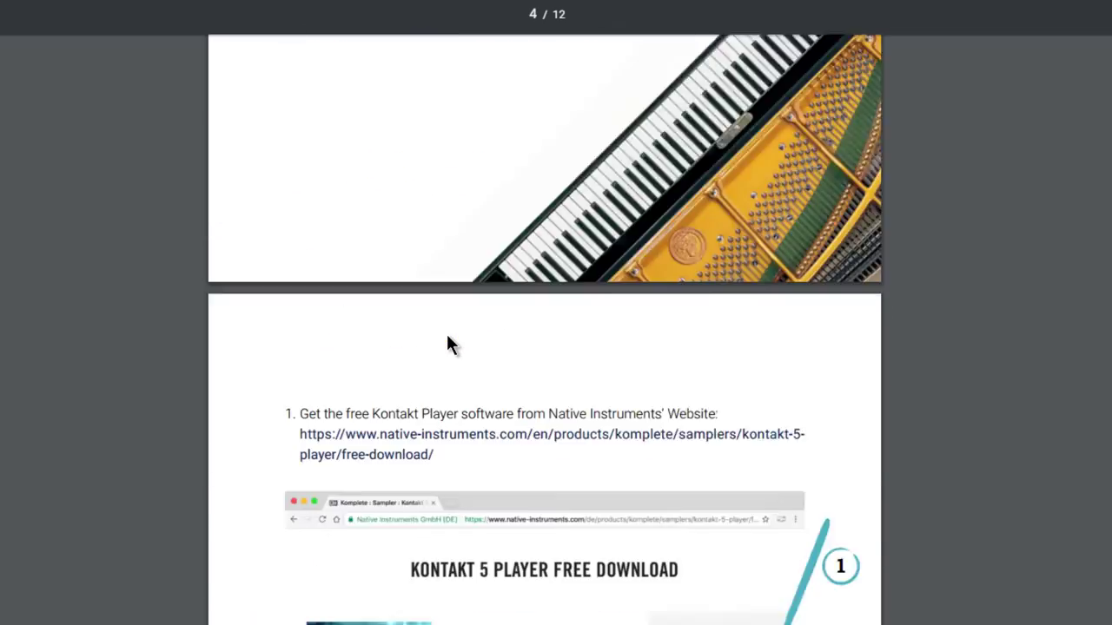
scroll(448, 337, "down", 15)
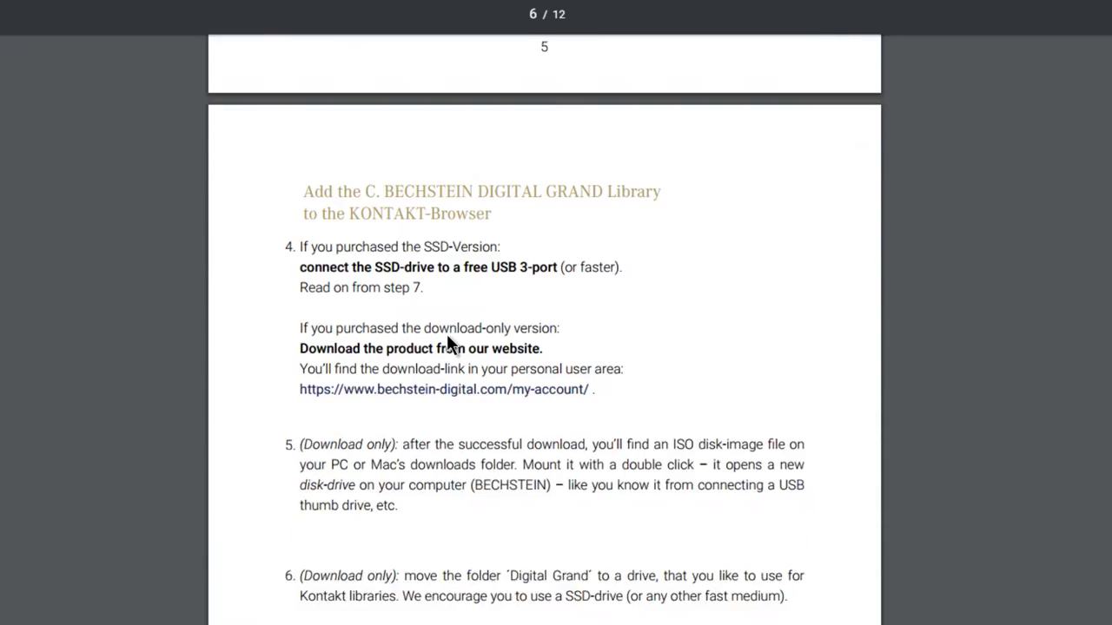
scroll(447, 339, "down", 12)
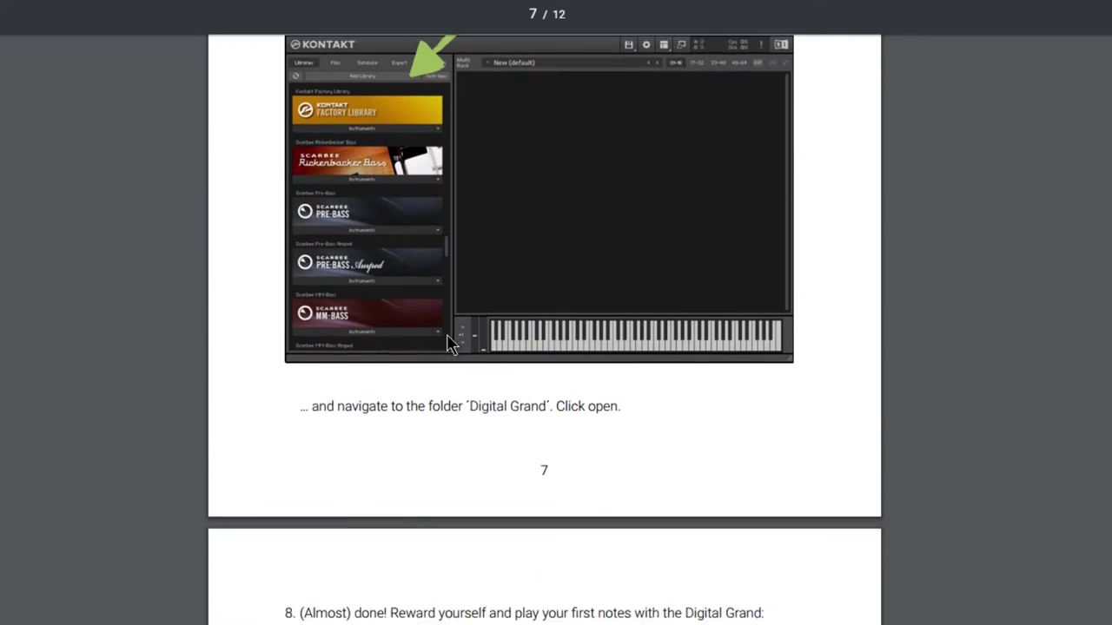
scroll(450, 343, "down", 15)
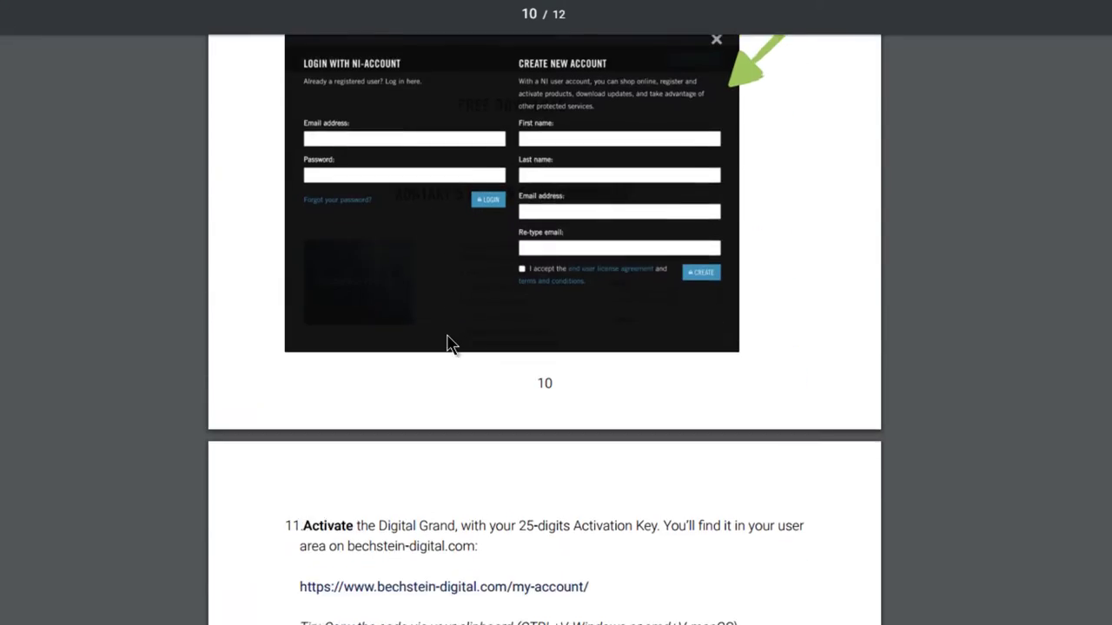
scroll(451, 343, "up", 15)
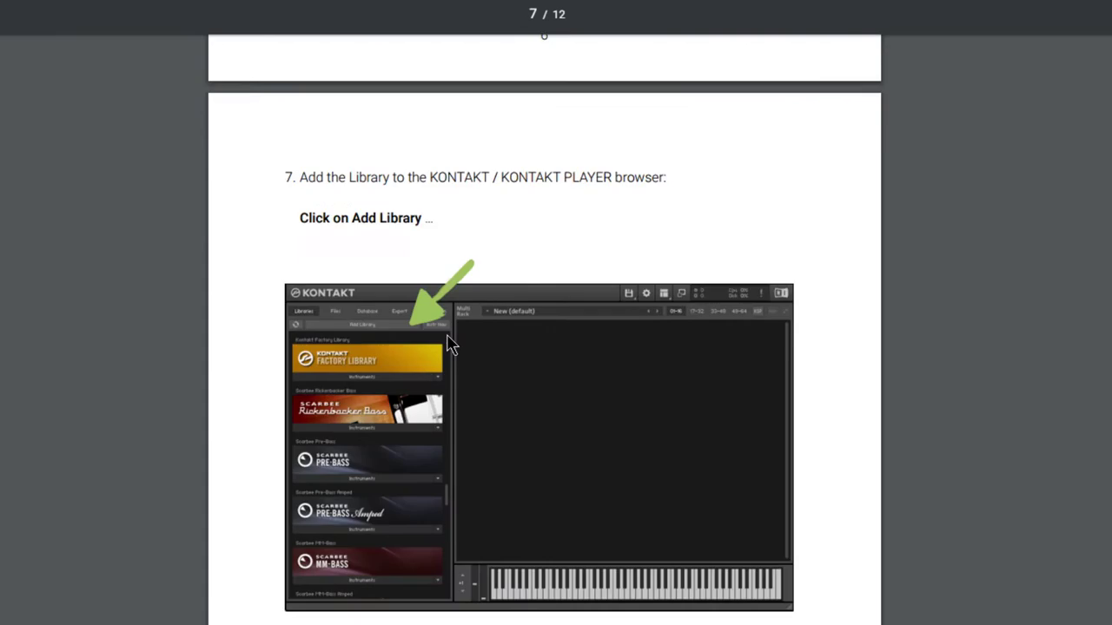
scroll(449, 342, "up", 12)
scroll(449, 342, "down", 1)
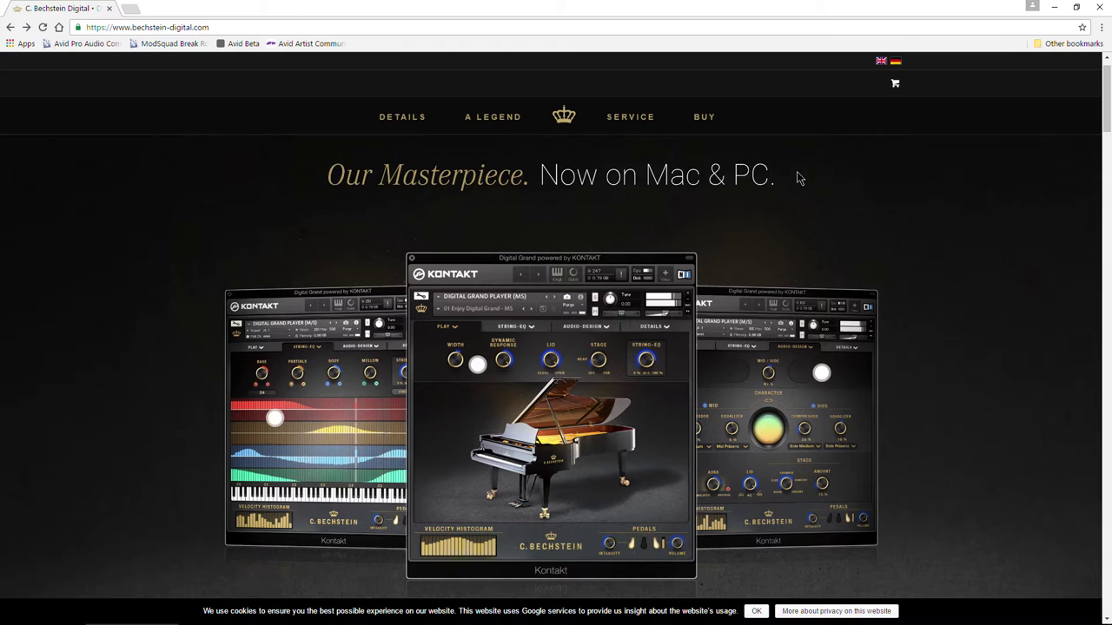
- Mount the DigitalGrand_KO_V100 disc image as a drive
left_click(320, 615)
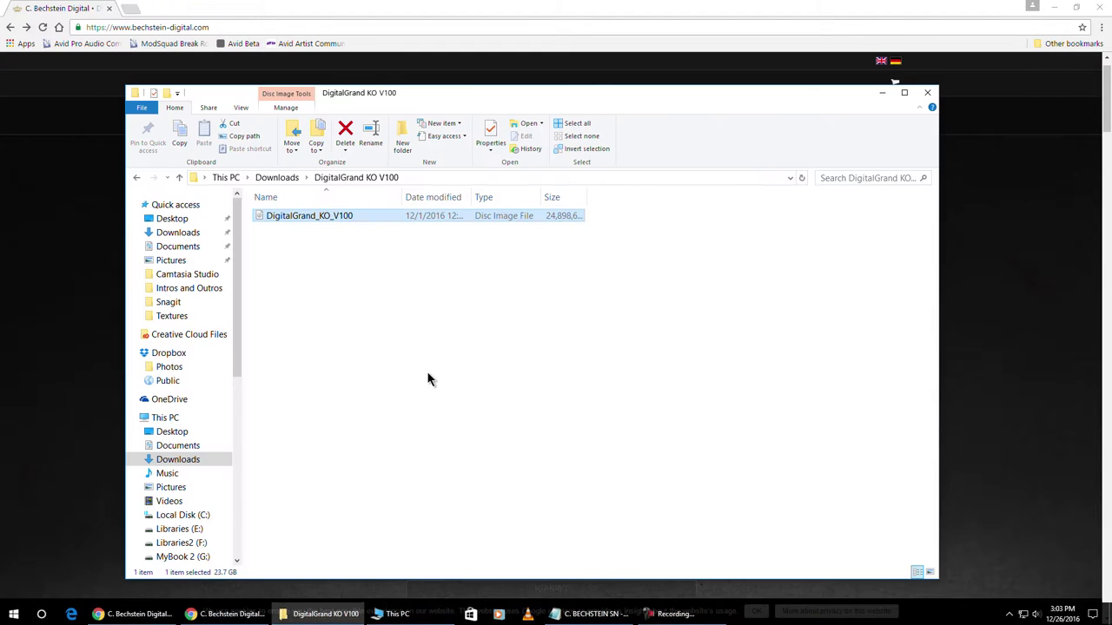
left_click_drag(347, 97, 360, 95)
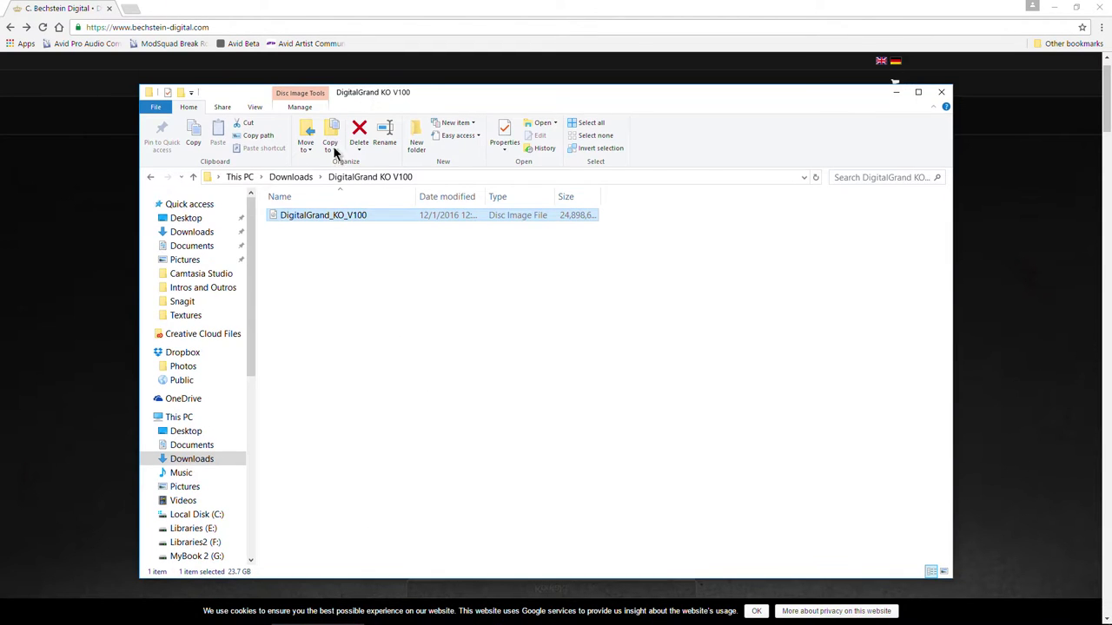
right_click(272, 216)
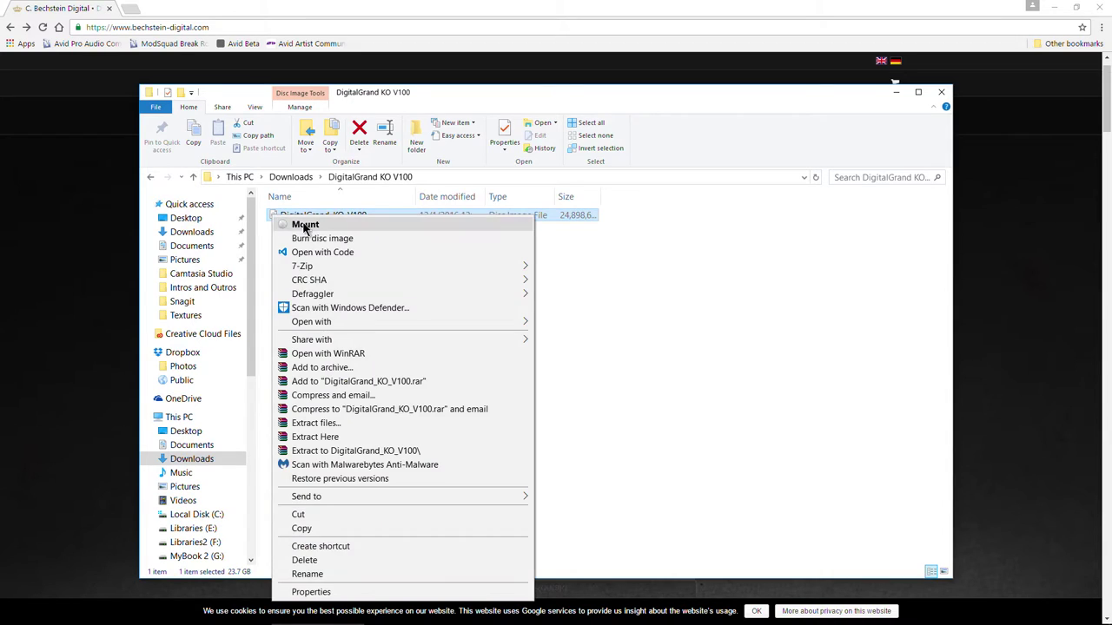
left_click(300, 225)
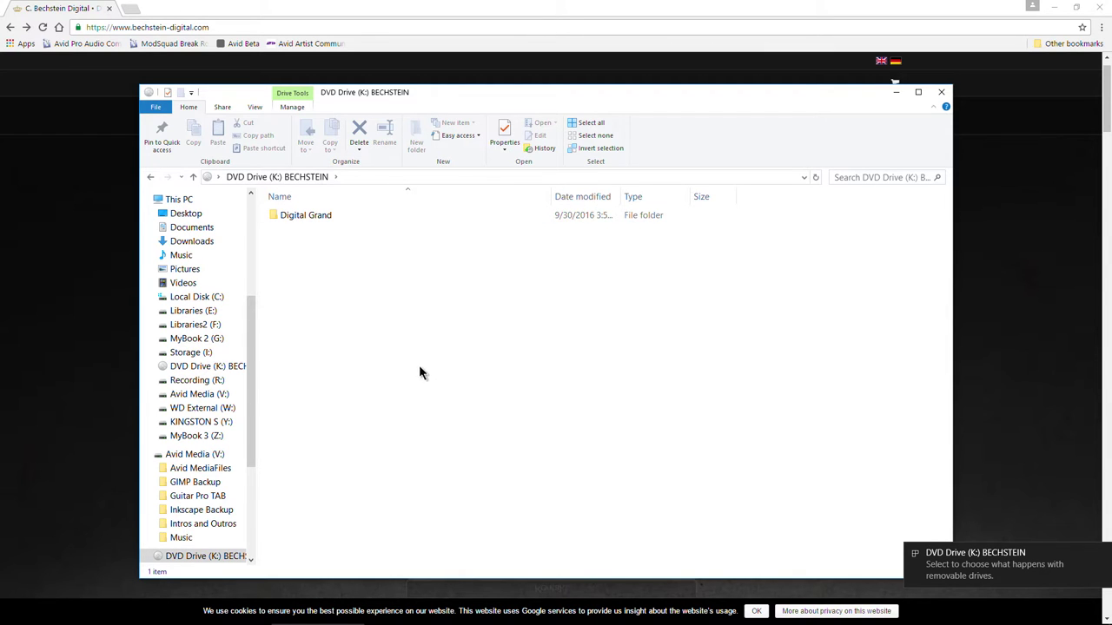
- Check the Digital Grand folder's 23.7 GB size, browse its Samples folder, and return to the drive root
left_click(313, 219)
right_click(311, 216)
left_click(372, 513)
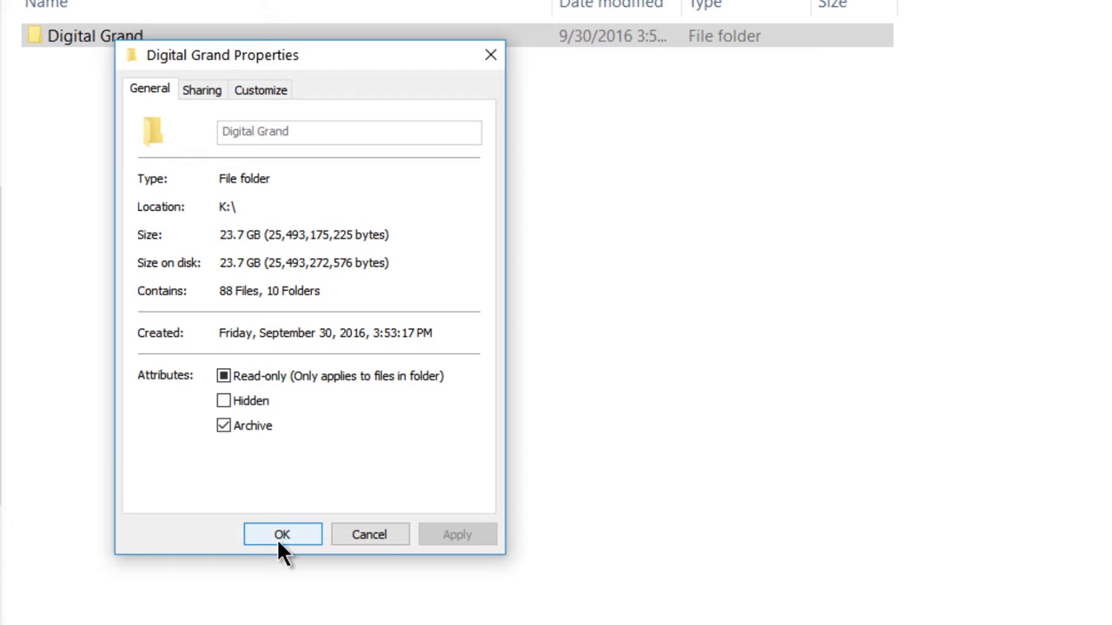
left_click(281, 535)
double_click(88, 36)
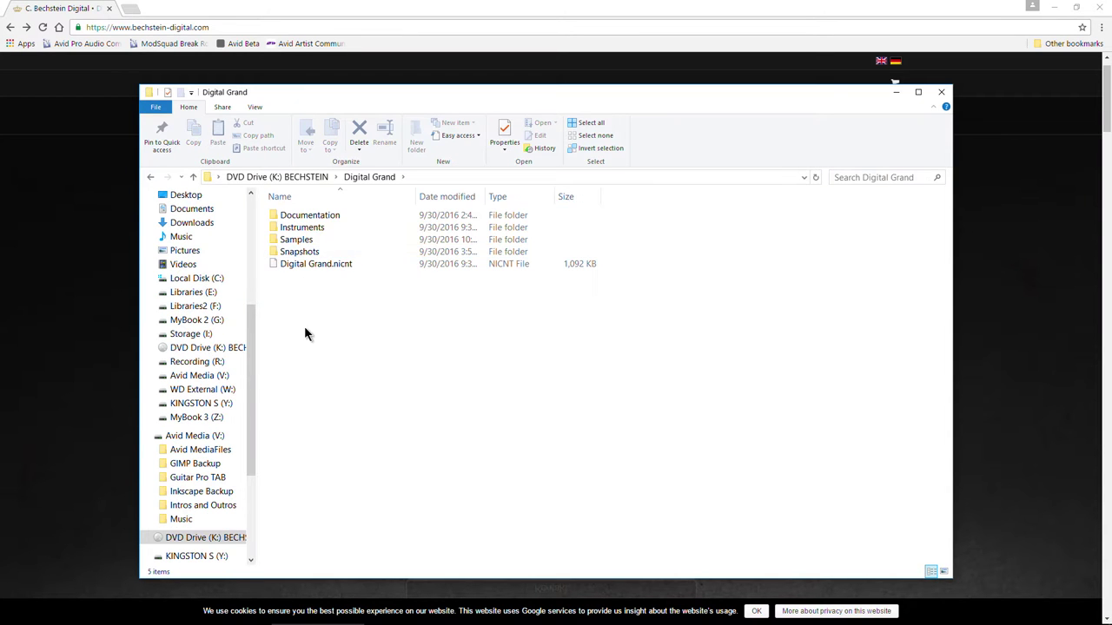
double_click(295, 239)
left_click(150, 178)
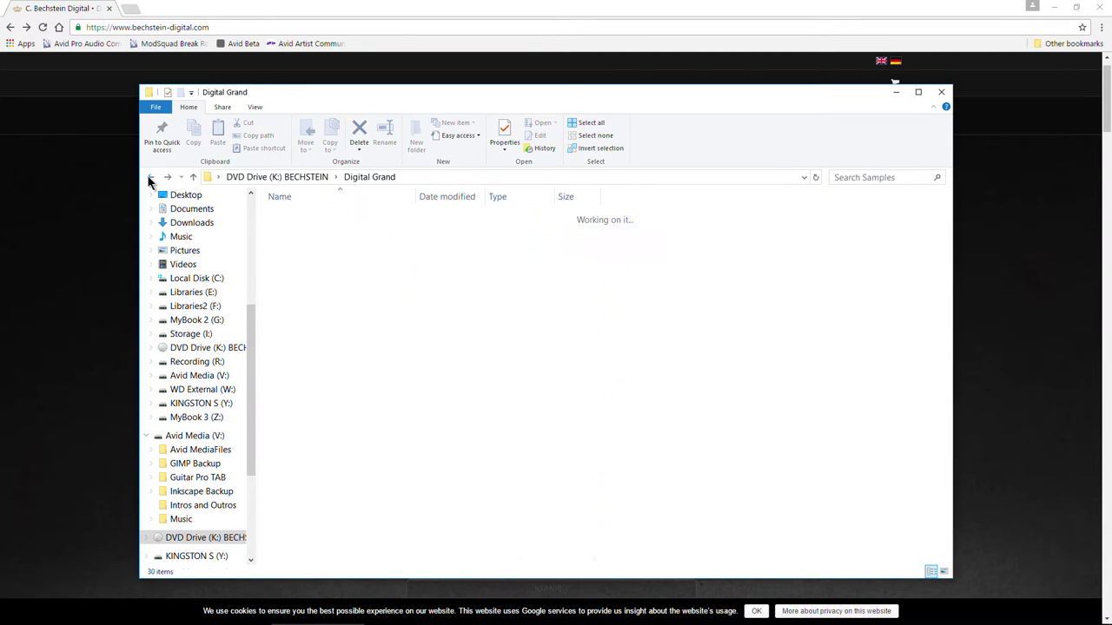
left_click(150, 178)
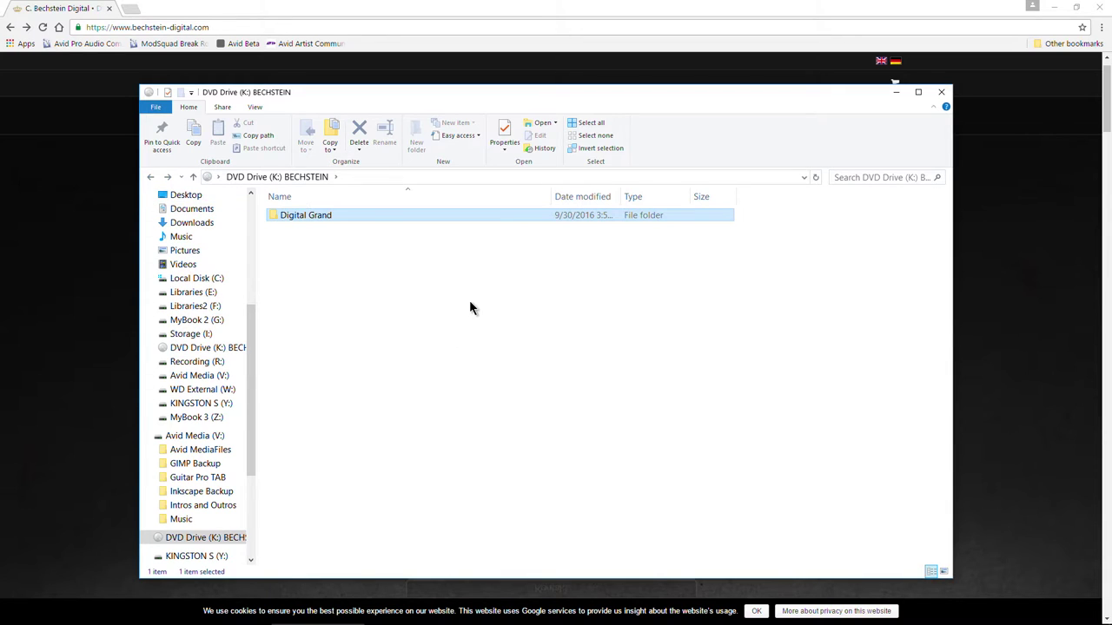
- Open the Native Instruments folder on Libraries (E:) from This PC
left_click_drag(409, 91, 377, 91)
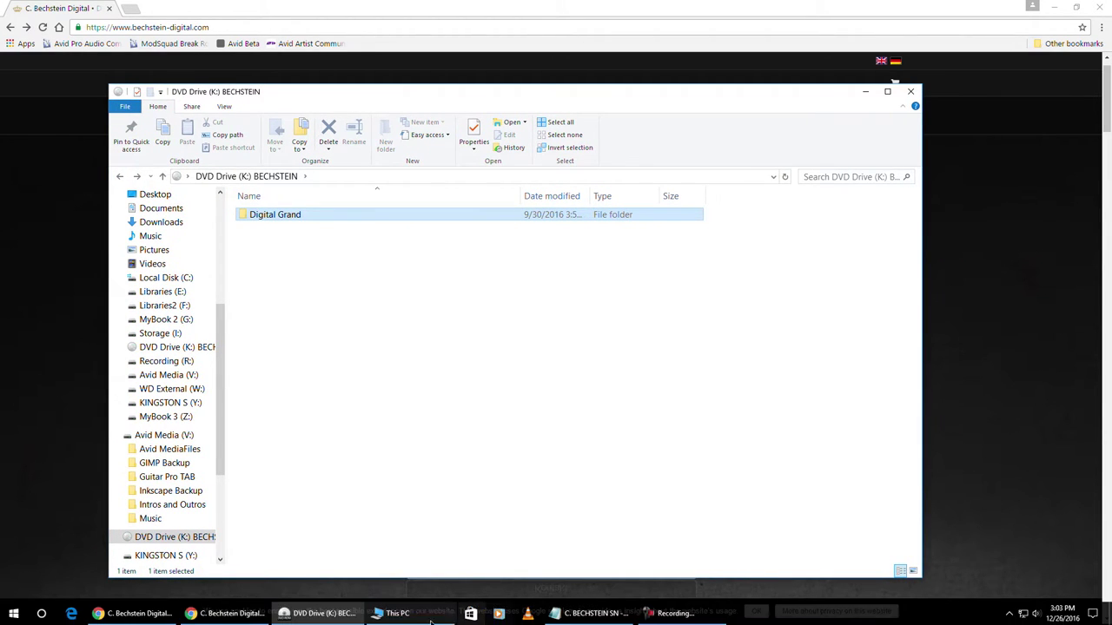
mouse_move(418, 622)
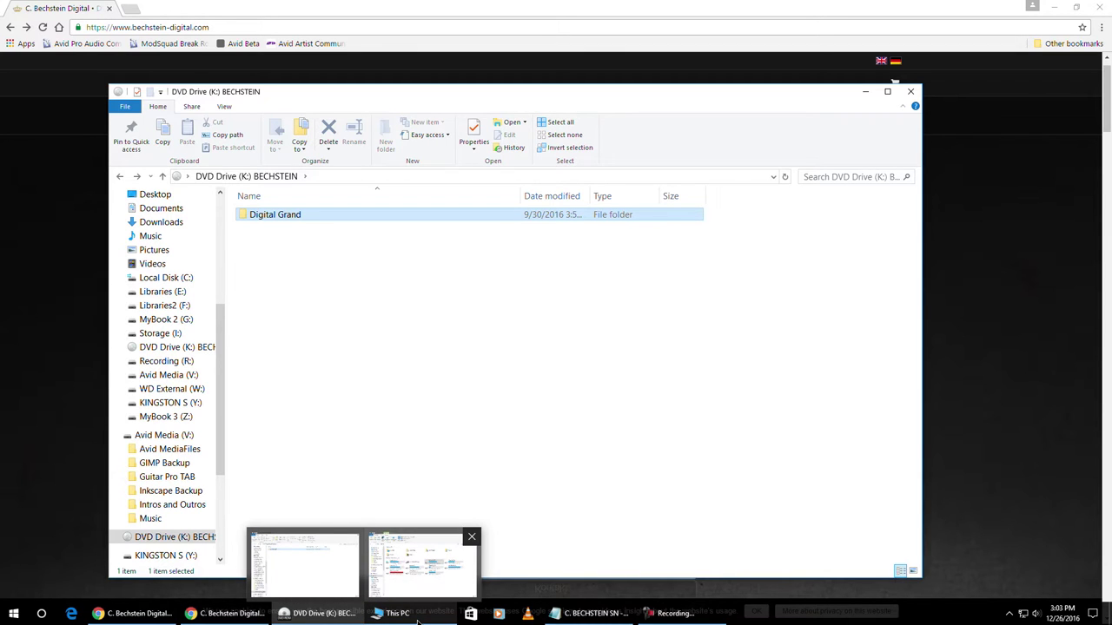
left_click(423, 564)
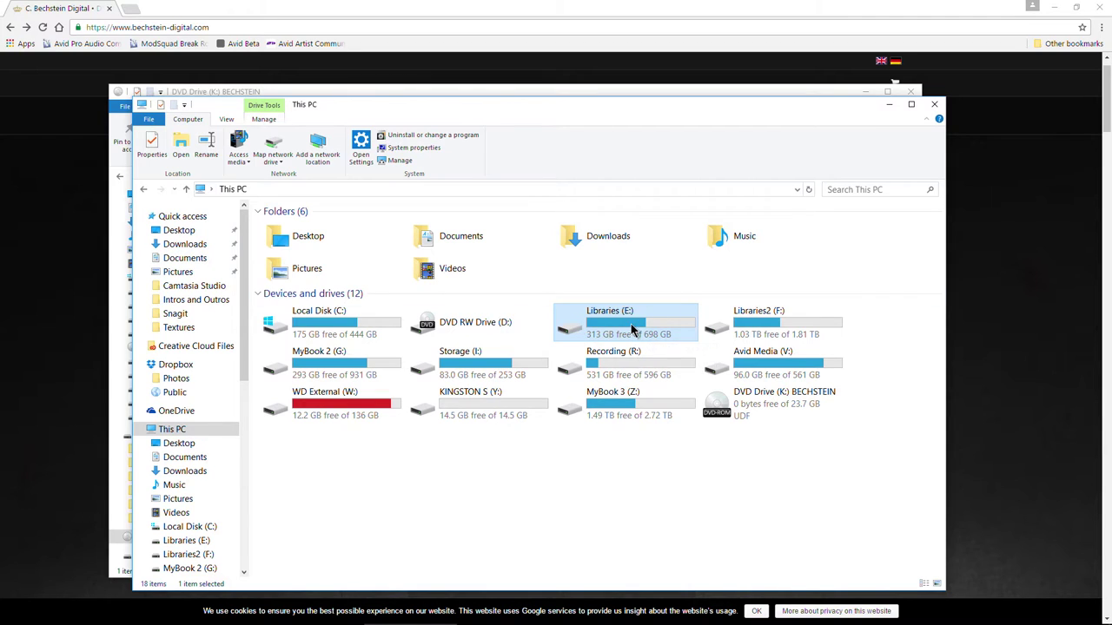
double_click(631, 330)
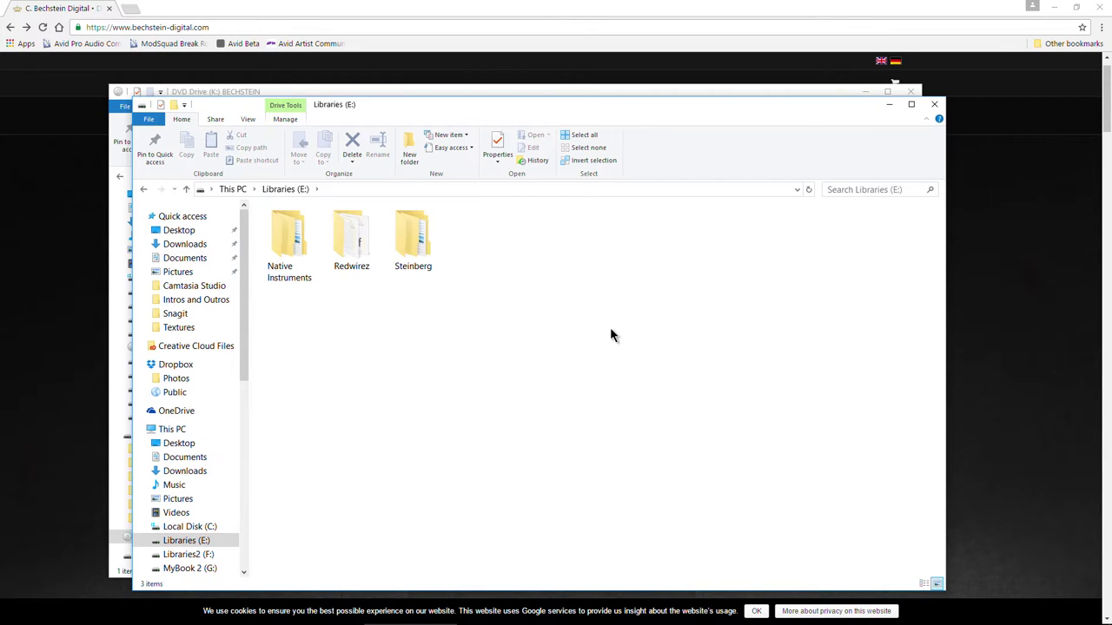
double_click(275, 234)
- Look over the 89 Native Instruments items and place both Explorer windows side by side
scroll(662, 328, "down", 8)
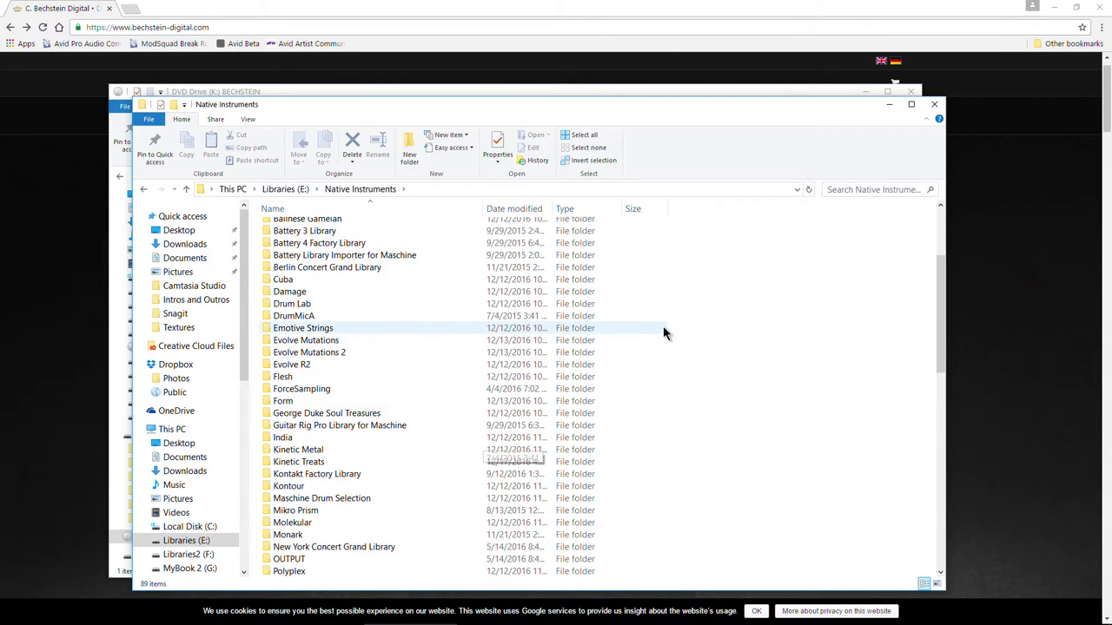
scroll(680, 356, "down", 10)
scroll(680, 356, "up", 18)
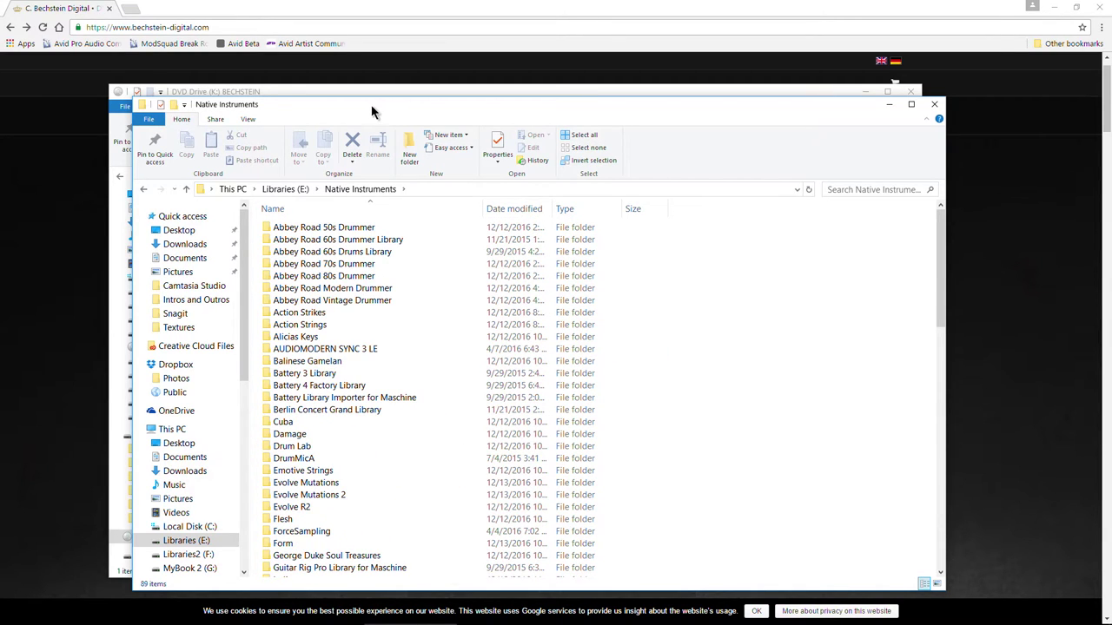
left_click_drag(372, 110, 551, 84)
left_click_drag(292, 98, 214, 105)
- Drag Digital Grand from DVD Drive (K:) onto the Native Instruments window, starting the 99-item copy
left_click(856, 85)
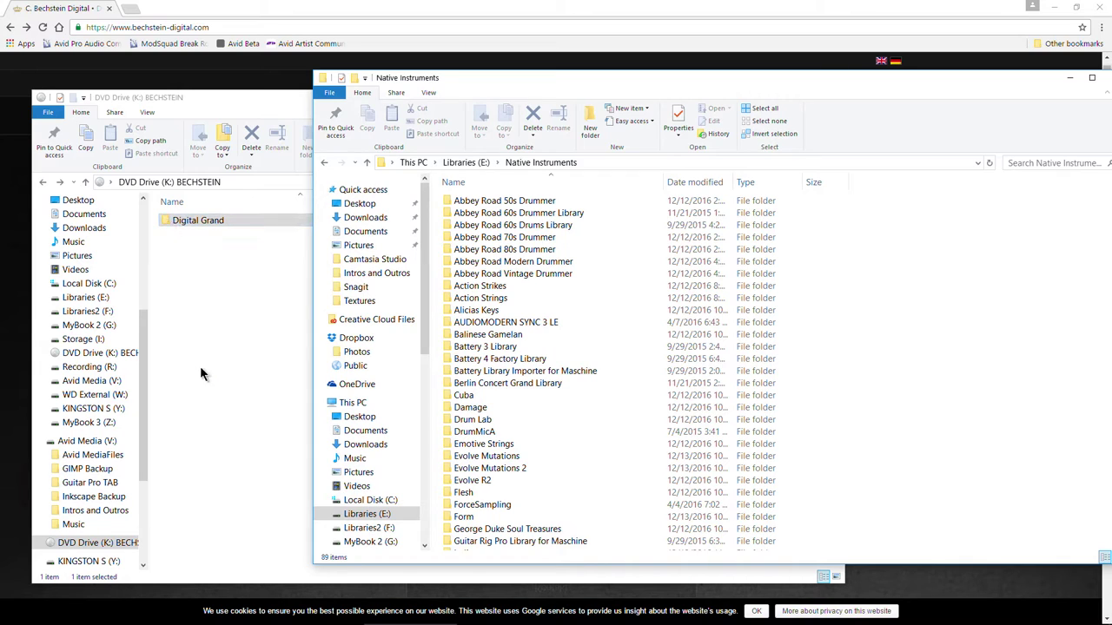
left_click_drag(169, 221, 993, 364)
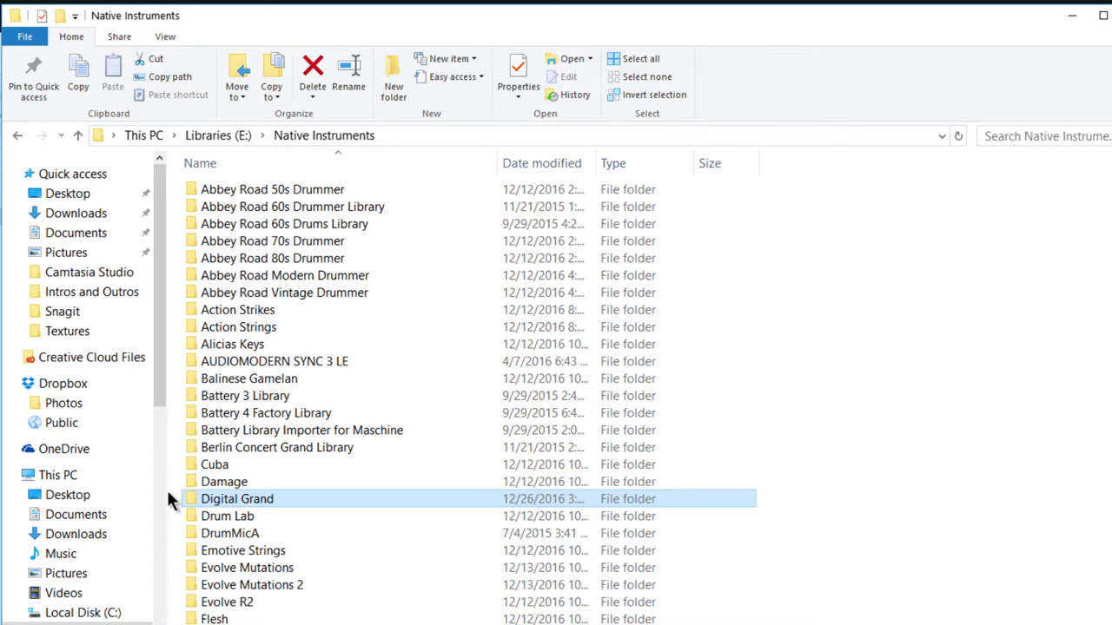
- Check the copied folder's contents, then rename it to 'C. Bechstein Digital Grand'
double_click(244, 500)
left_click(18, 136)
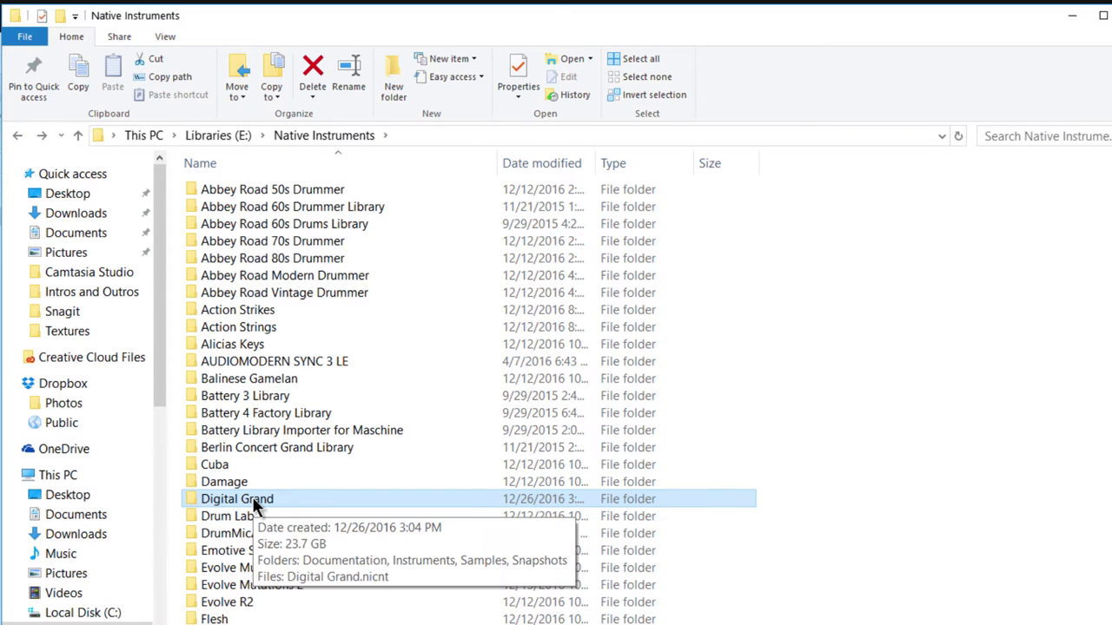
left_click(223, 502)
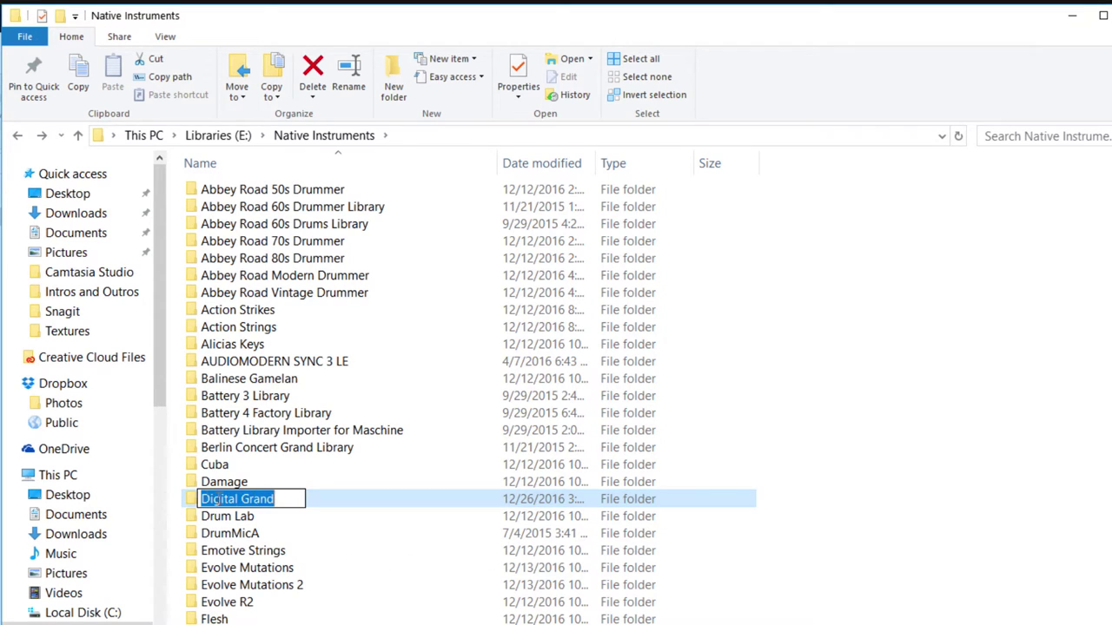
left_click(199, 500)
type("C. Bechstein")
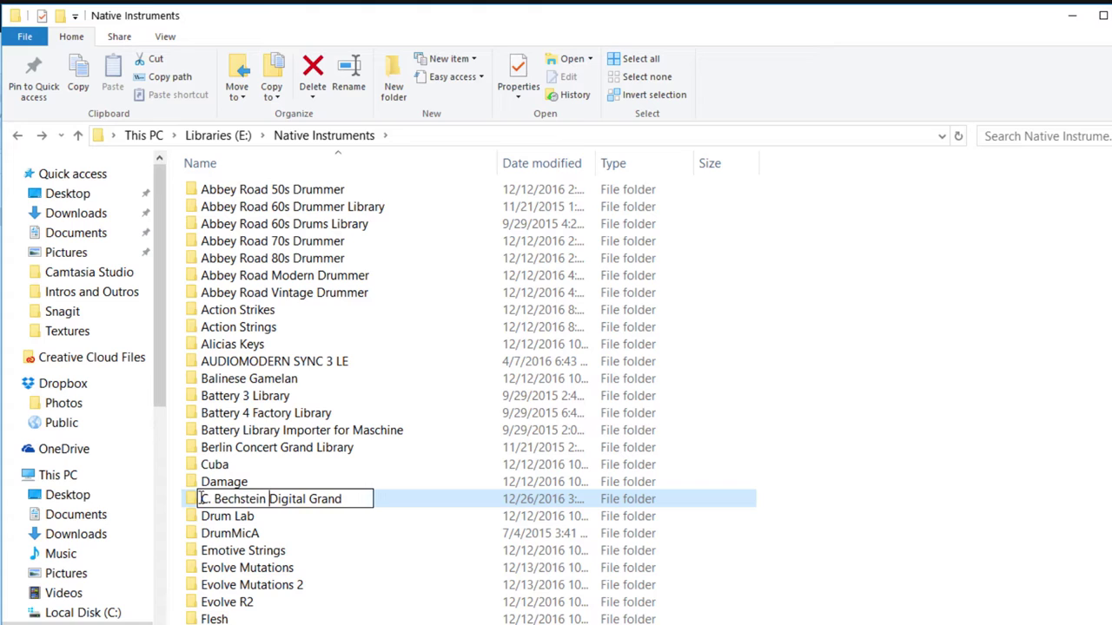
left_click(910, 483)
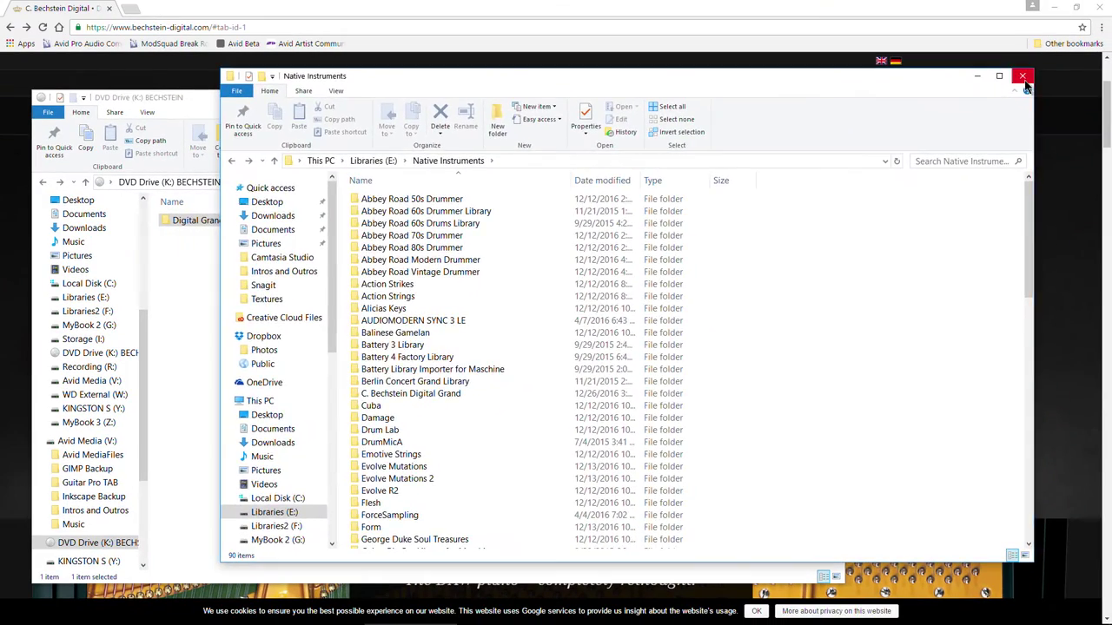
- Close the Native Instruments window and eject the BECHSTEIN DVD Drive (K:) from This PC
left_click(1023, 78)
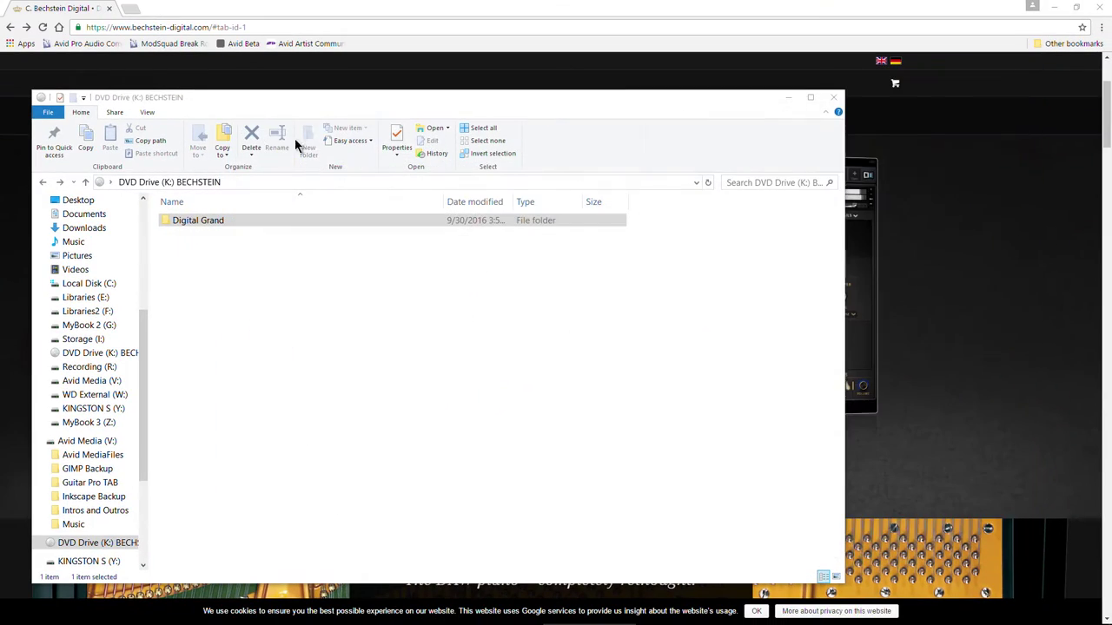
left_click_drag(321, 104, 394, 108)
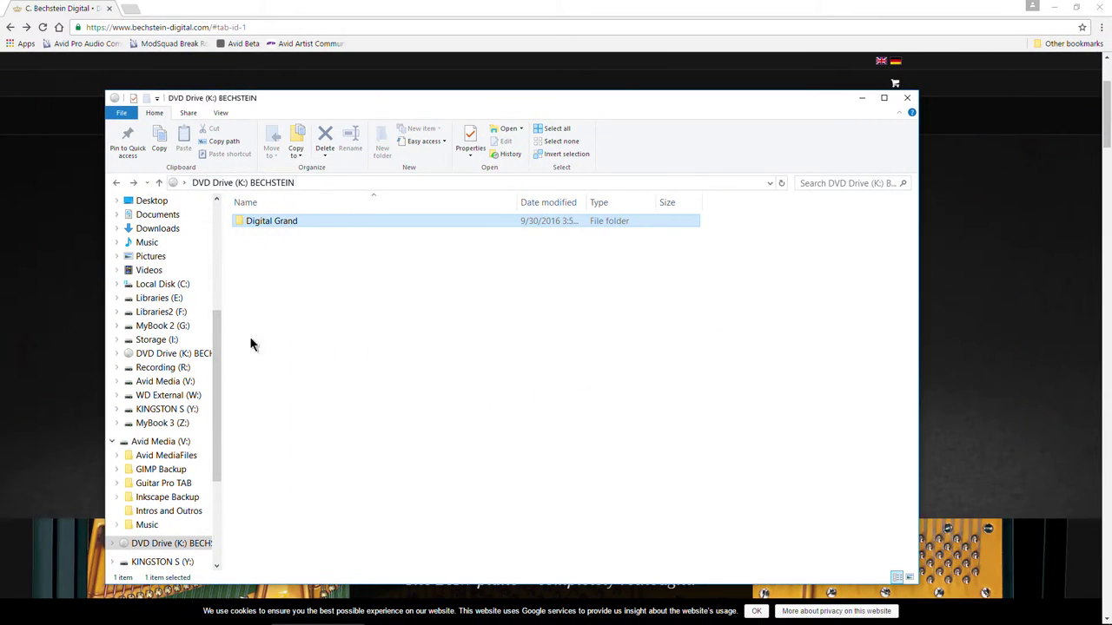
left_click(148, 284)
left_click(196, 207)
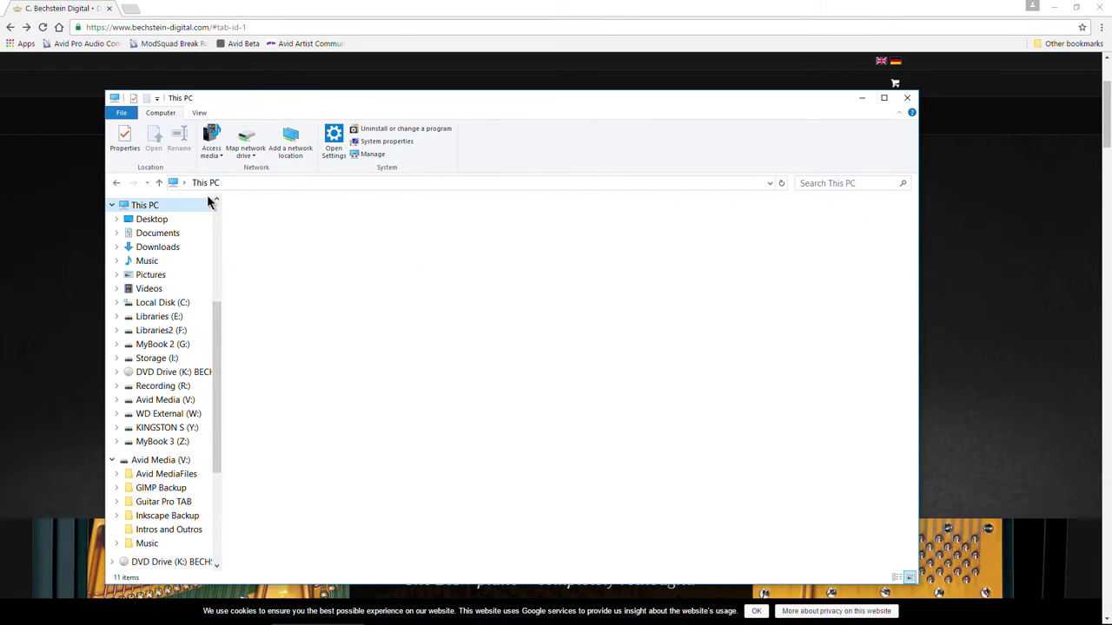
left_click(608, 355)
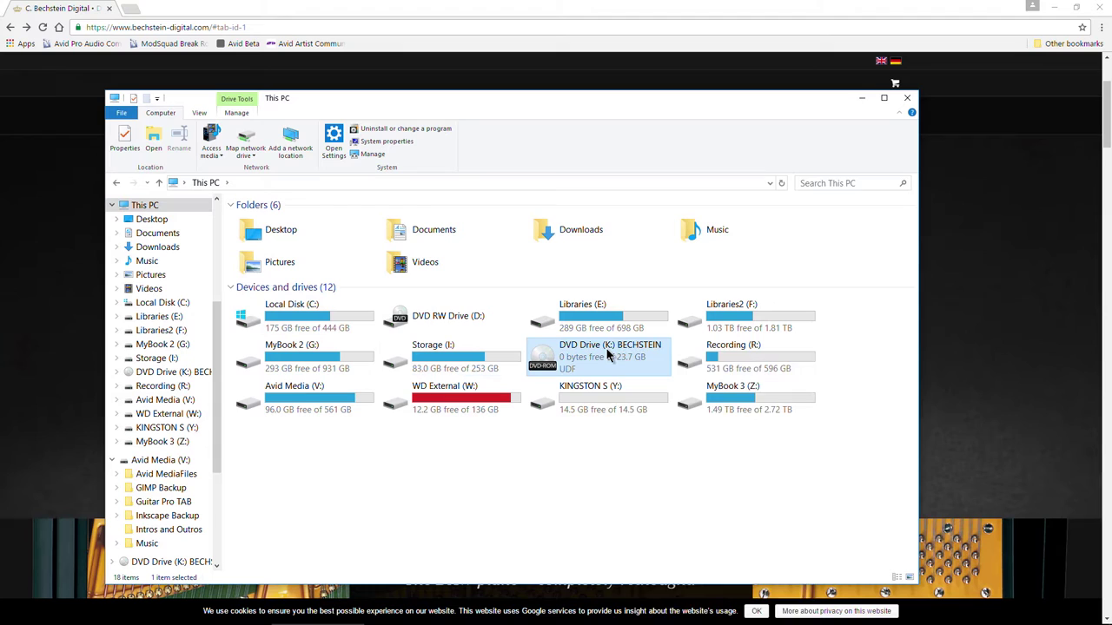
right_click(608, 356)
left_click(656, 563)
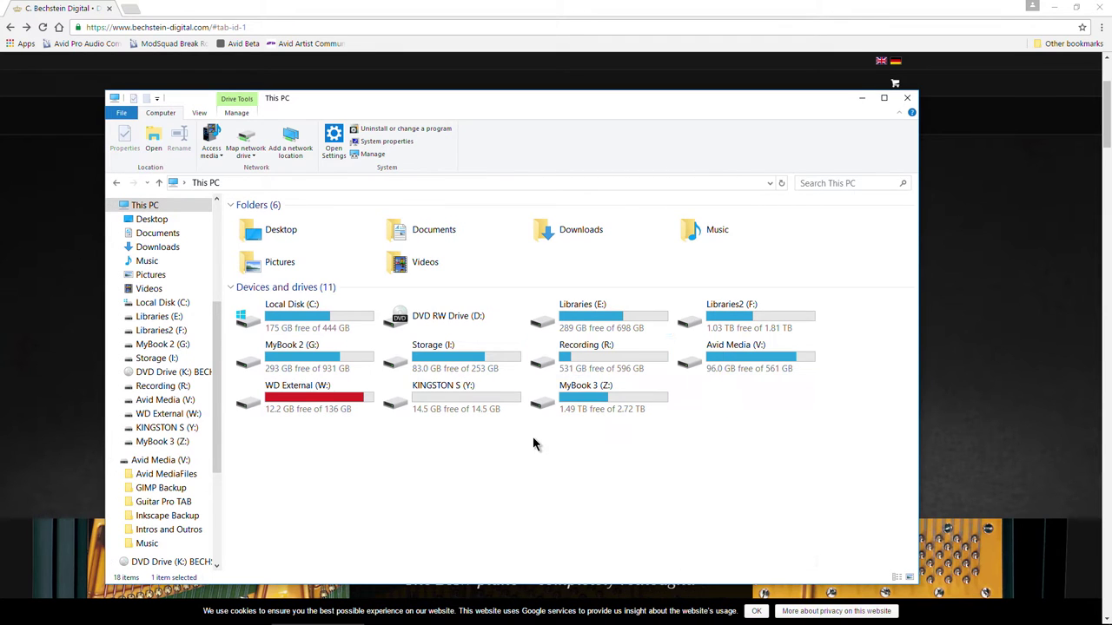
- Open Downloads and scroll the Quickstart Guide through pages 6 to 8 on adding the library
double_click(566, 239)
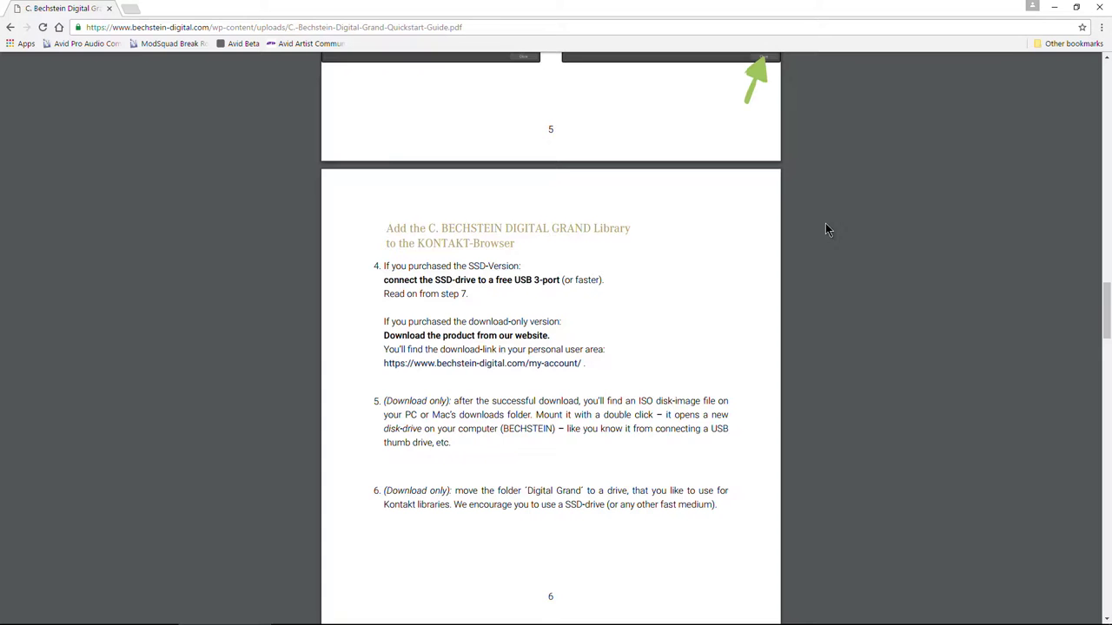
scroll(825, 226, "down", 6)
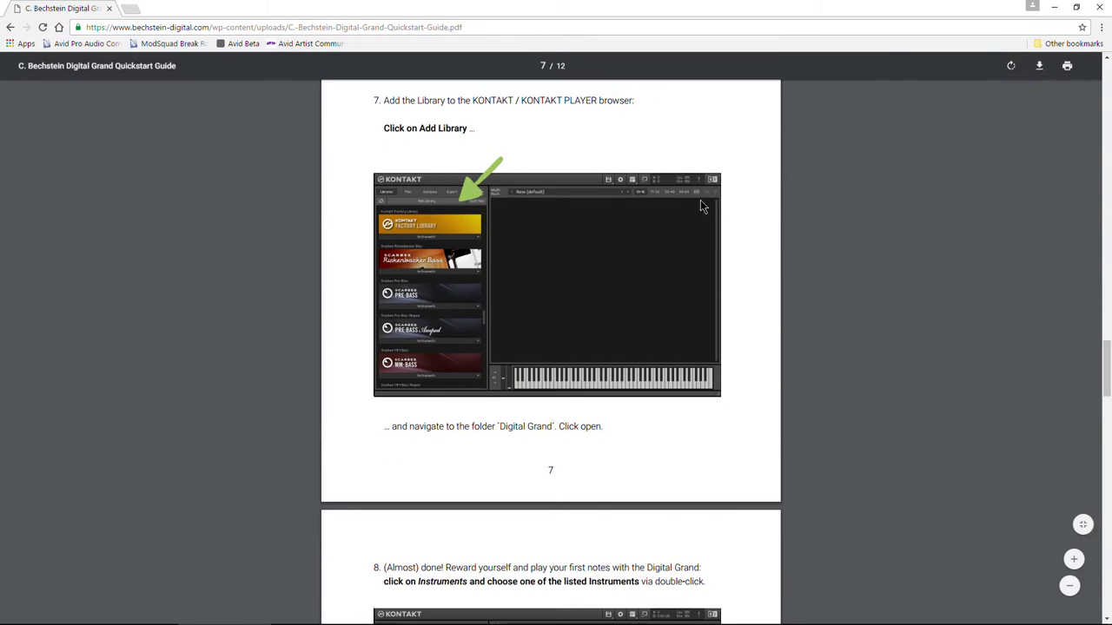
scroll(798, 212, "down", 4)
scroll(801, 224, "down", 3)
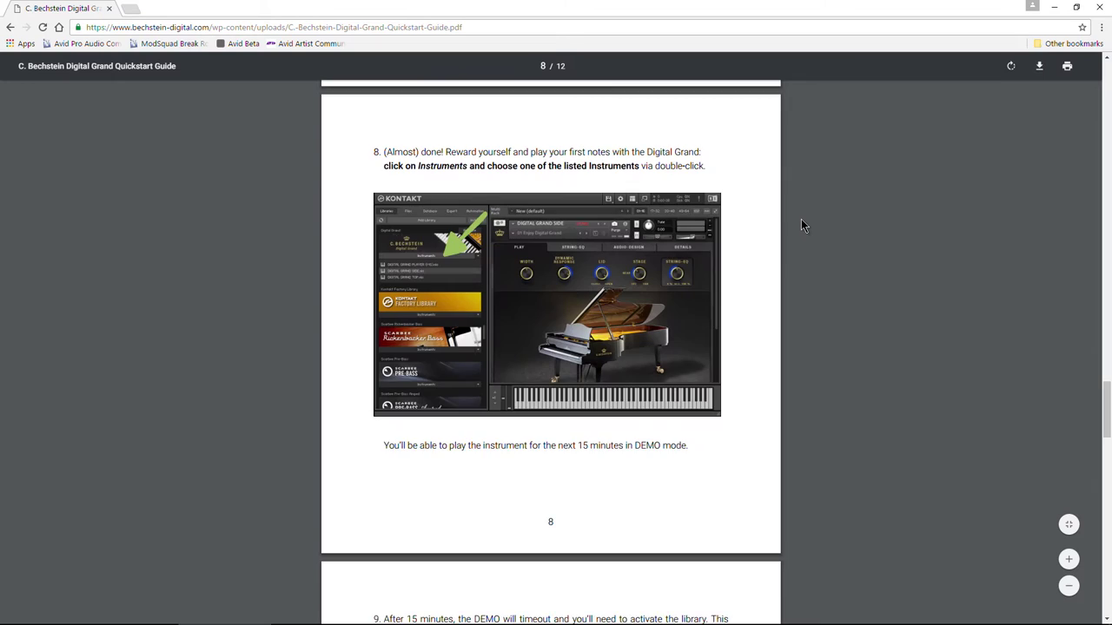
scroll(801, 224, "up", 2)
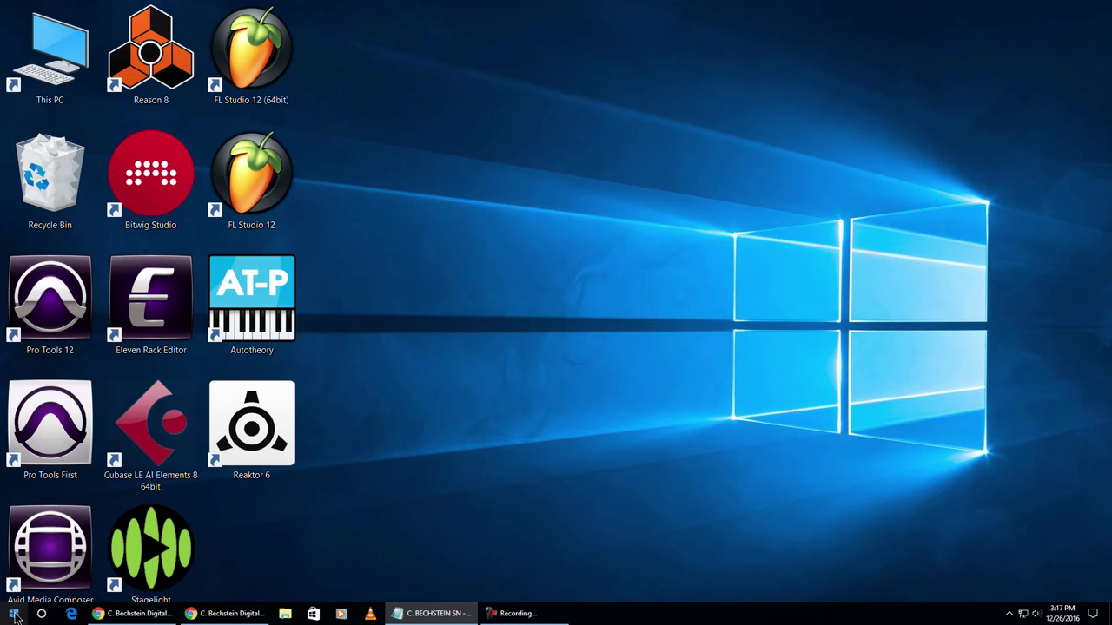
- Search the Start menu for 'kont' and launch Kontakt 5 from the Apps results
left_click(13, 614)
type("kont")
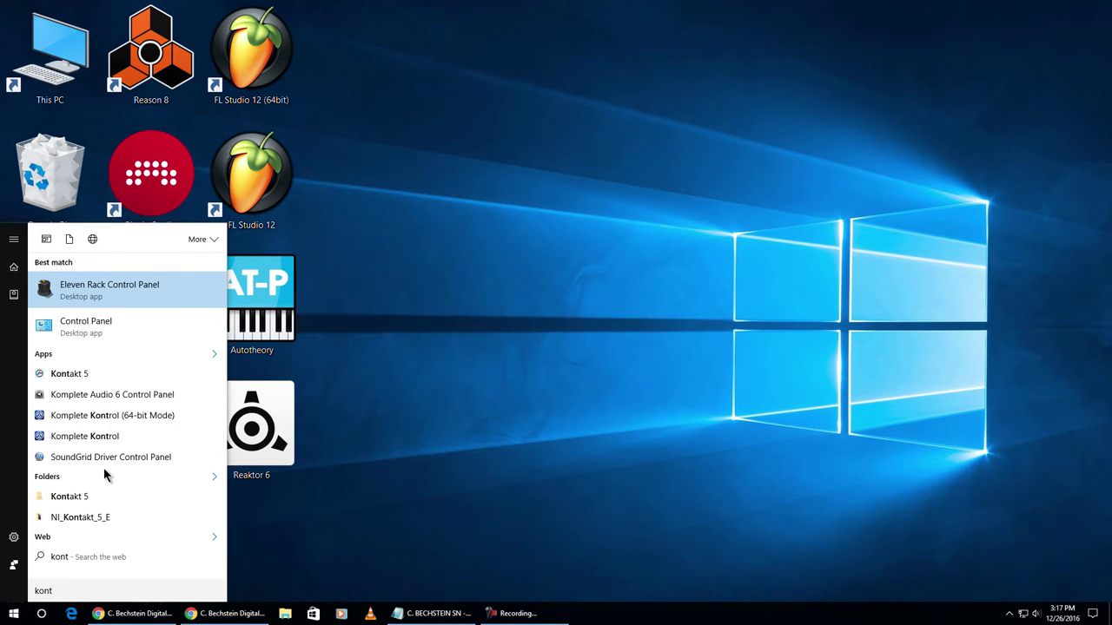
left_click(188, 397)
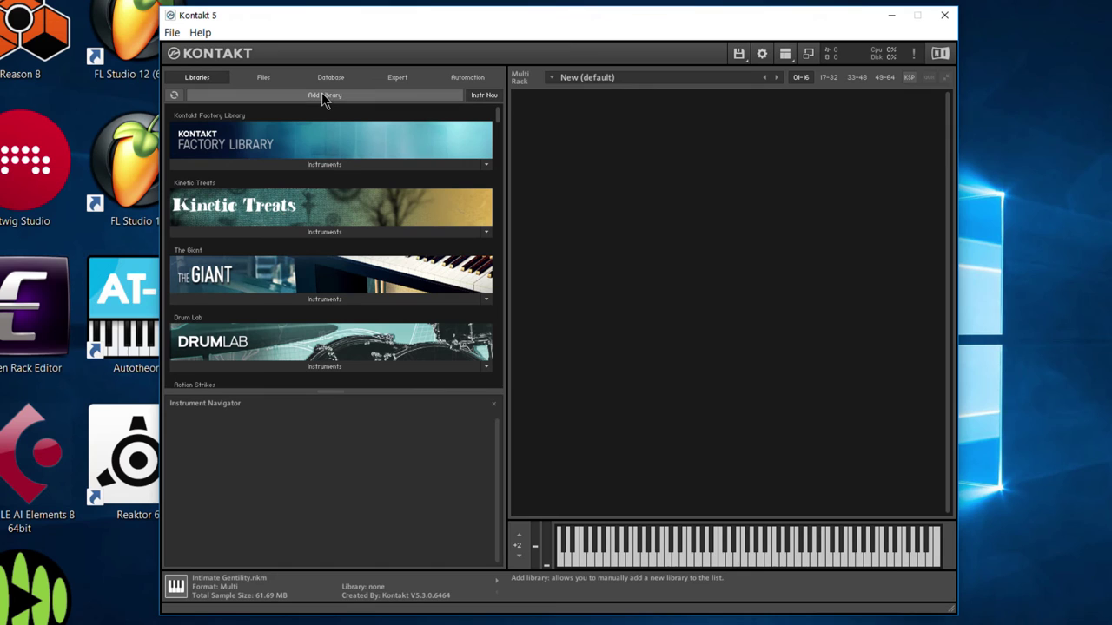
- Add Libraries (E:) > Native Instruments > C. Bechstein Digital Grand as a library and show its instruments
left_click(330, 97)
left_click_drag(491, 231, 452, 159)
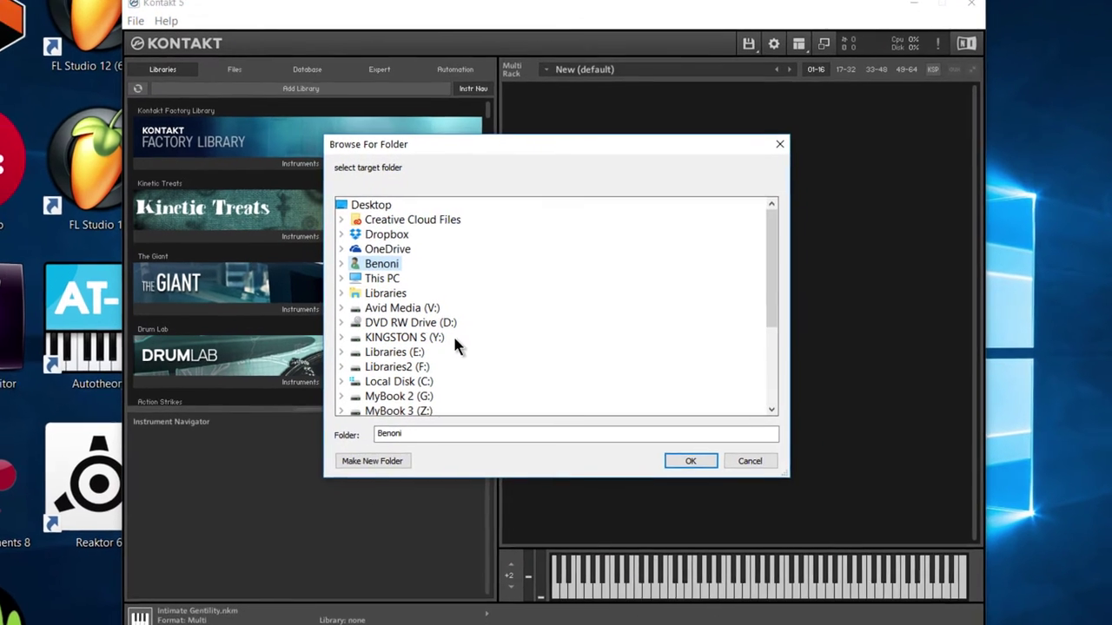
scroll(457, 329, "down", 1)
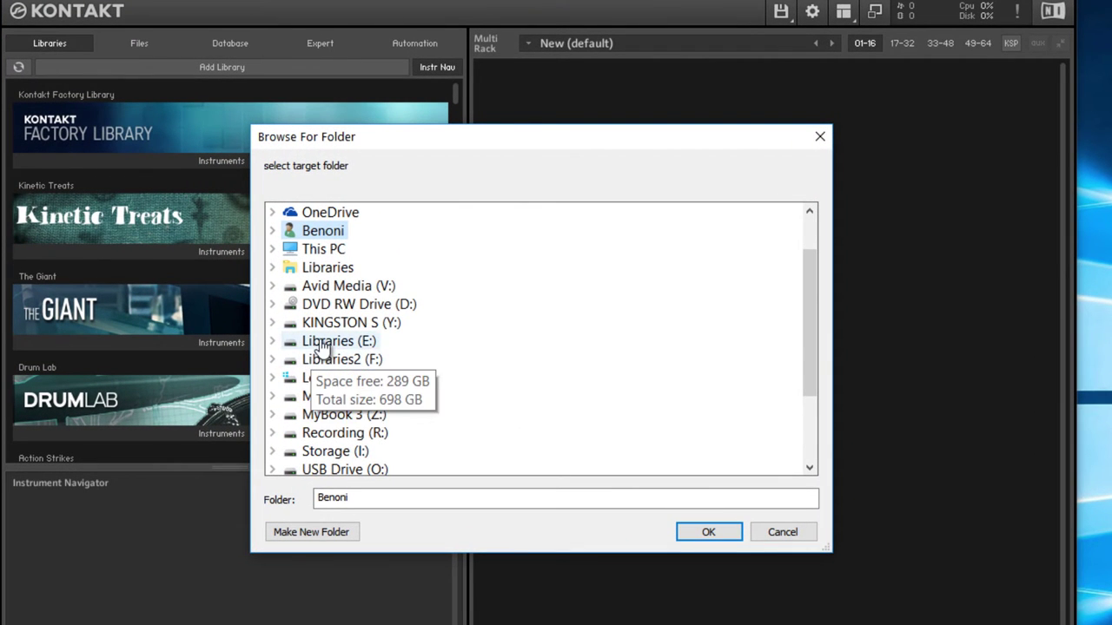
left_click(273, 341)
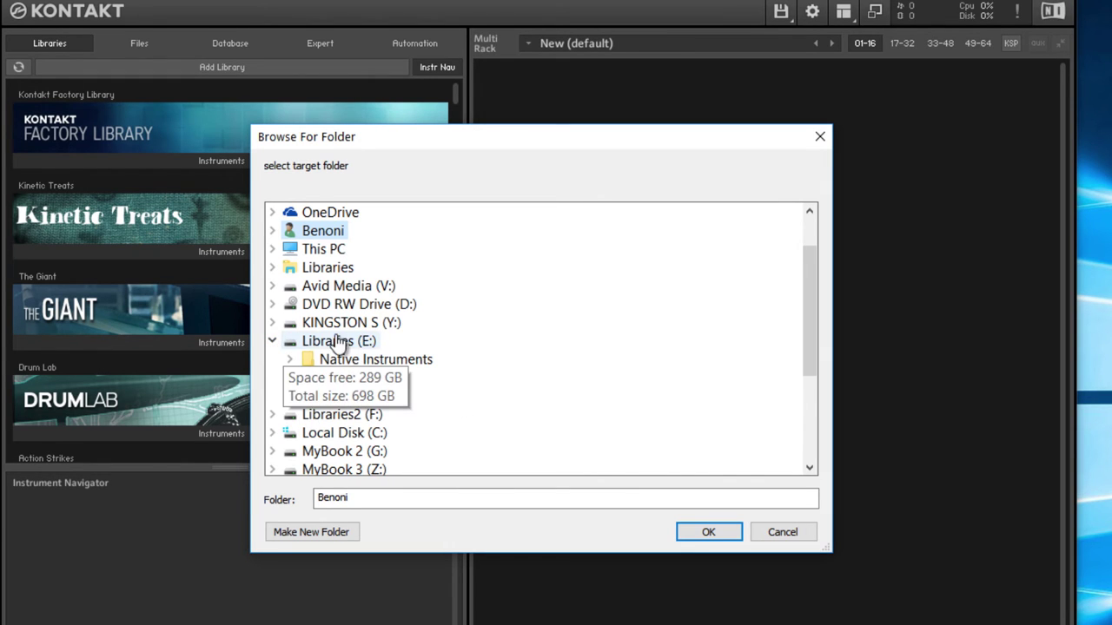
left_click(290, 359)
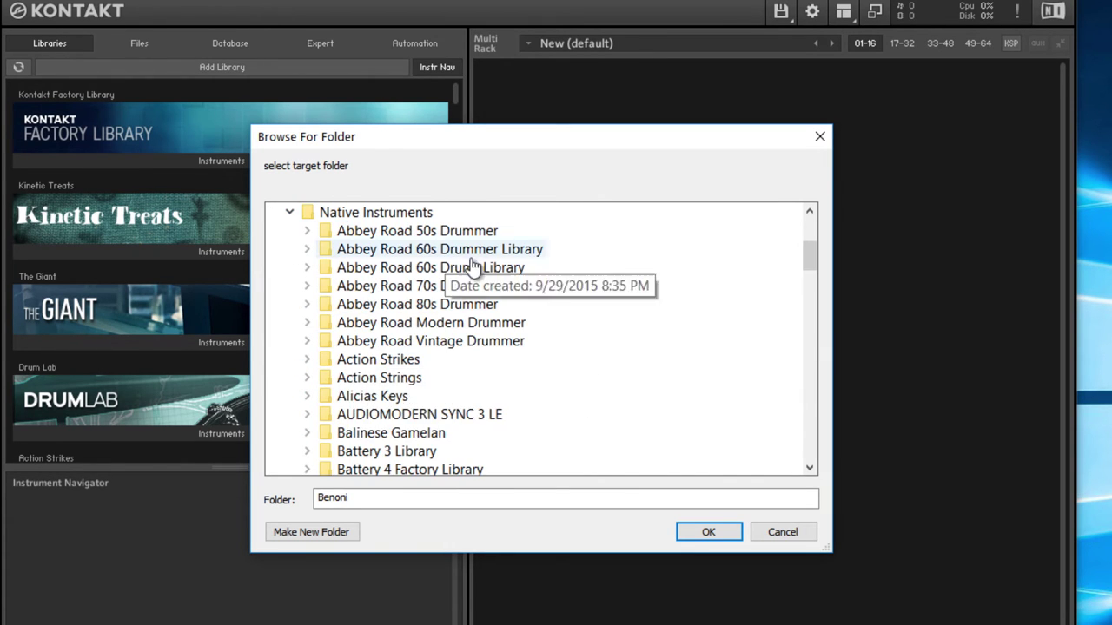
scroll(560, 363, "down", 4)
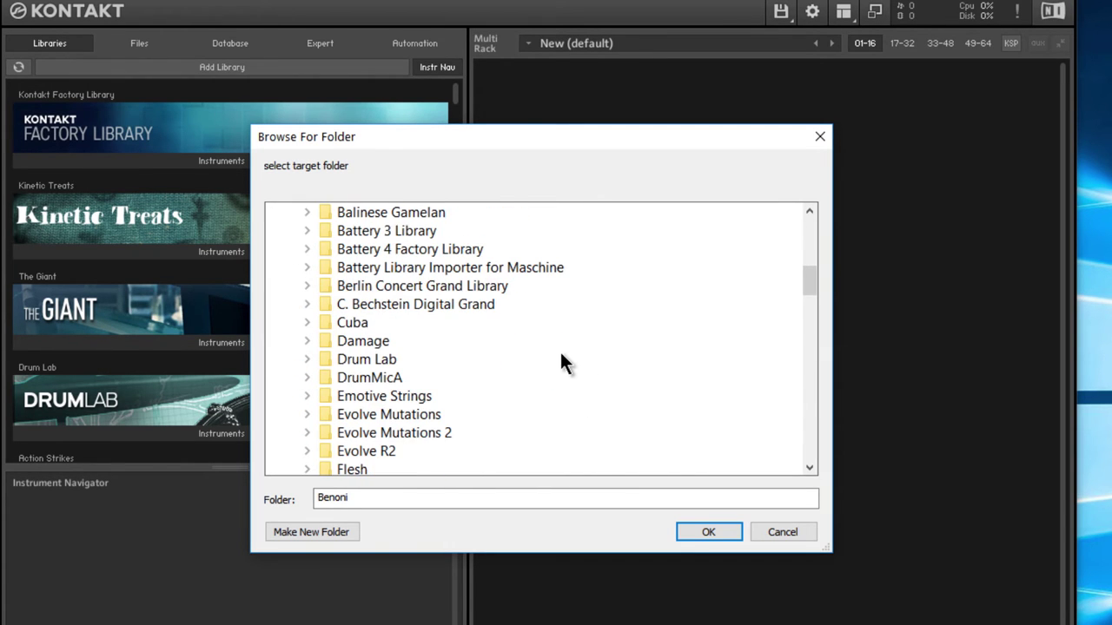
double_click(426, 308)
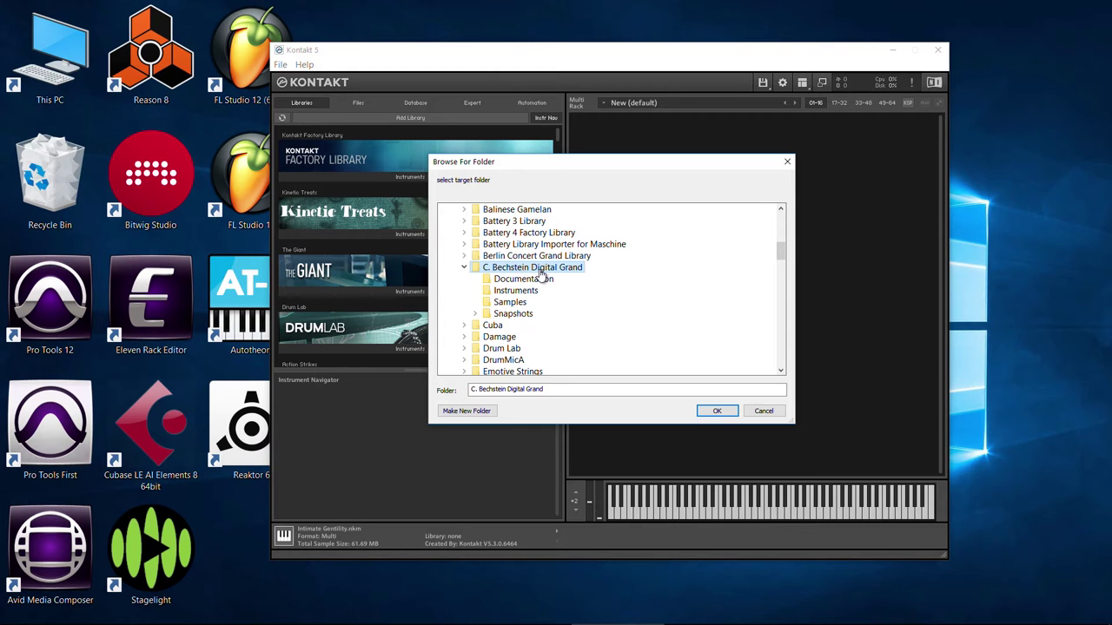
left_click(716, 411)
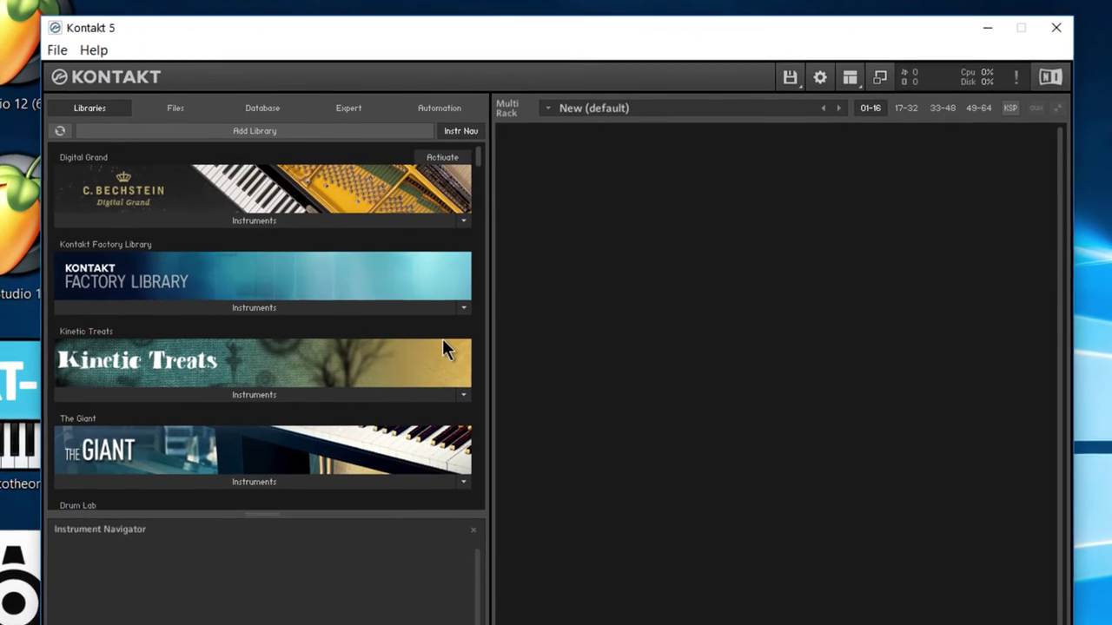
left_click(279, 224)
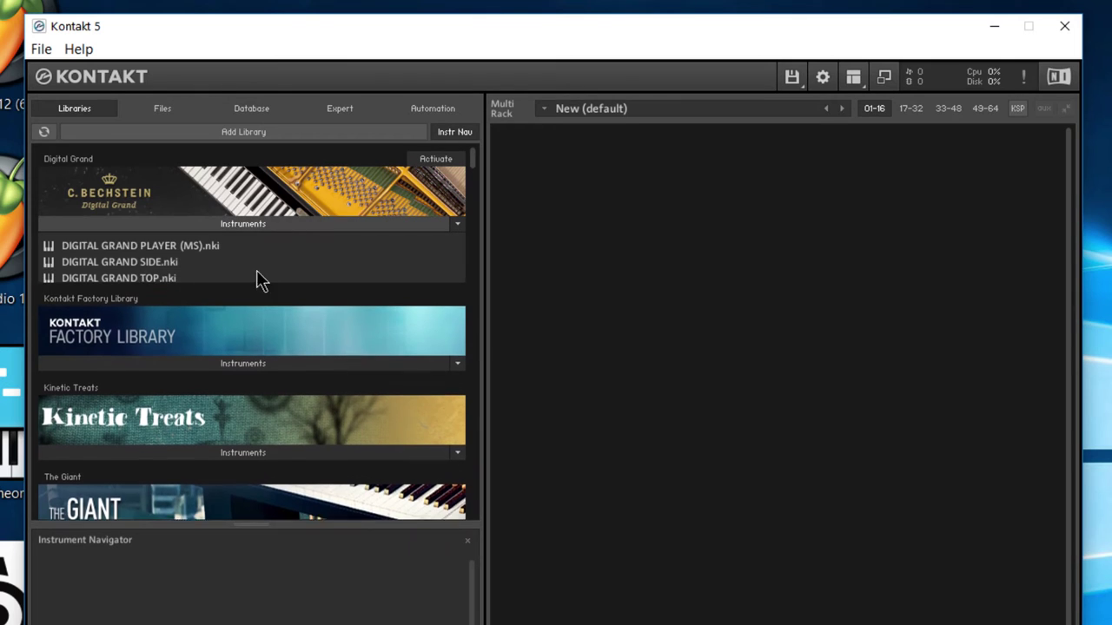
- Collapse the Digital Grand instruments list and switch to the Bechstein Digital website window
left_click(258, 226)
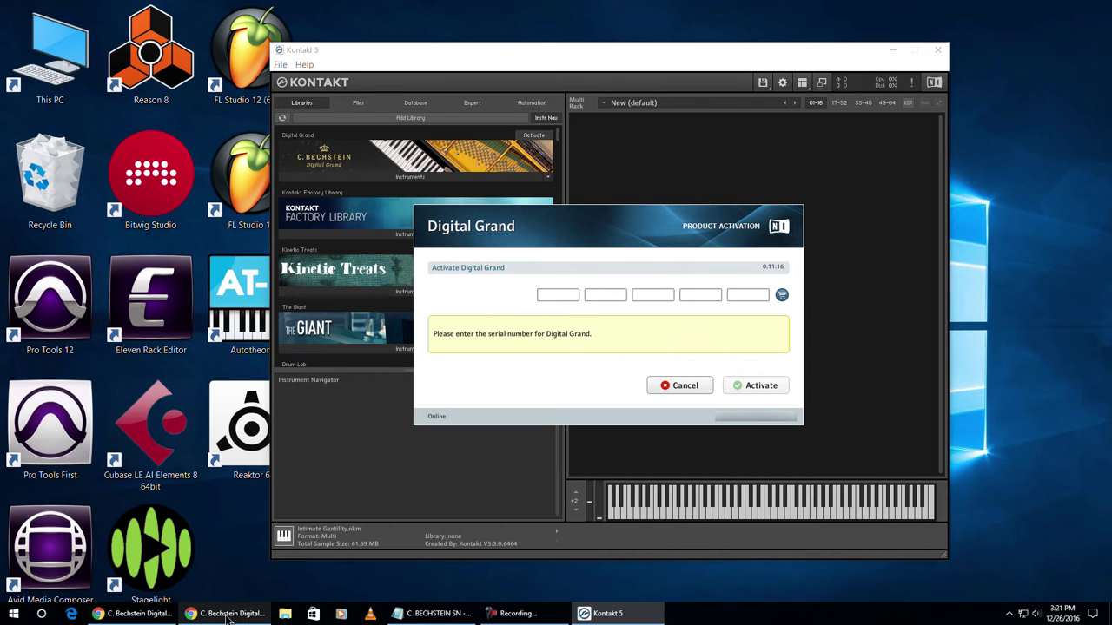
left_click(130, 614)
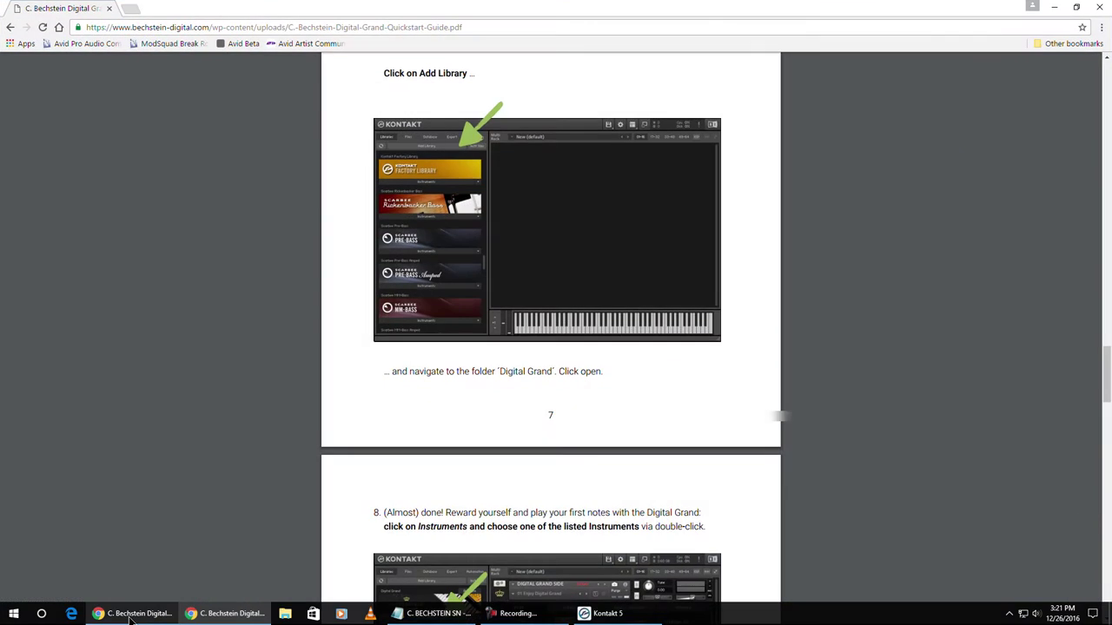
left_click(130, 614)
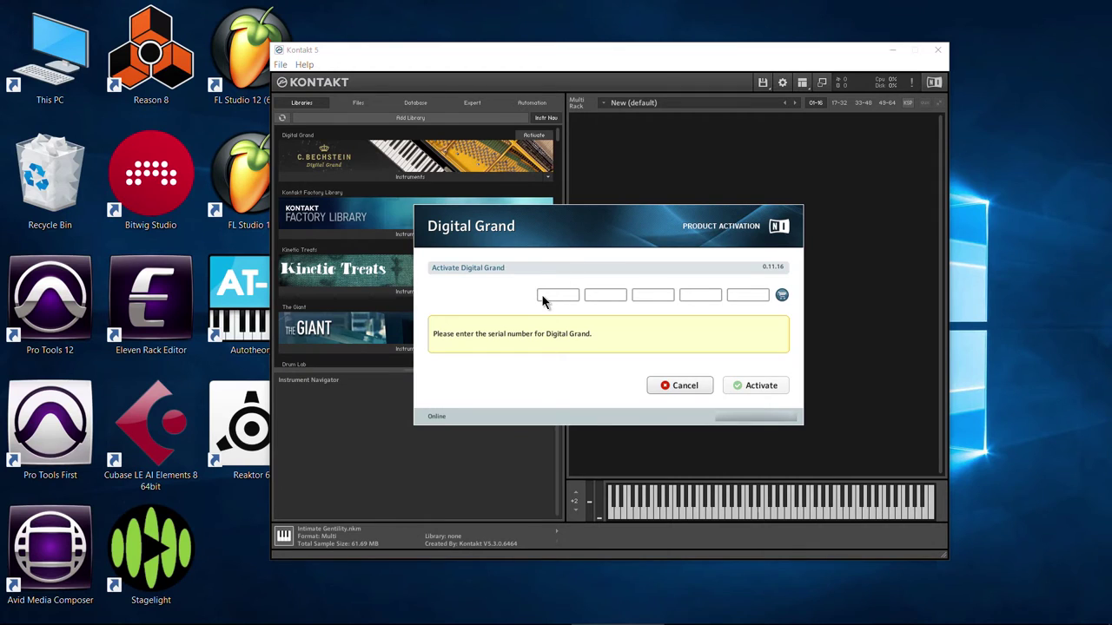
- Paste the Digital Grand serial number into the activation field, submit it, and dismiss the success message
left_click(544, 299)
key("ctrl+v")
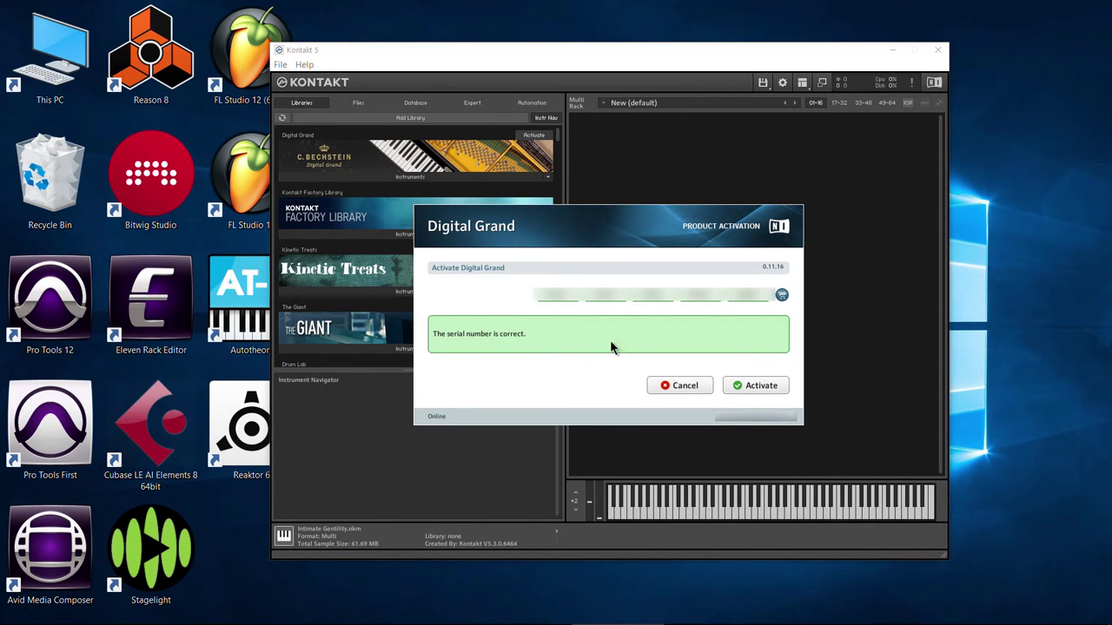
left_click(758, 390)
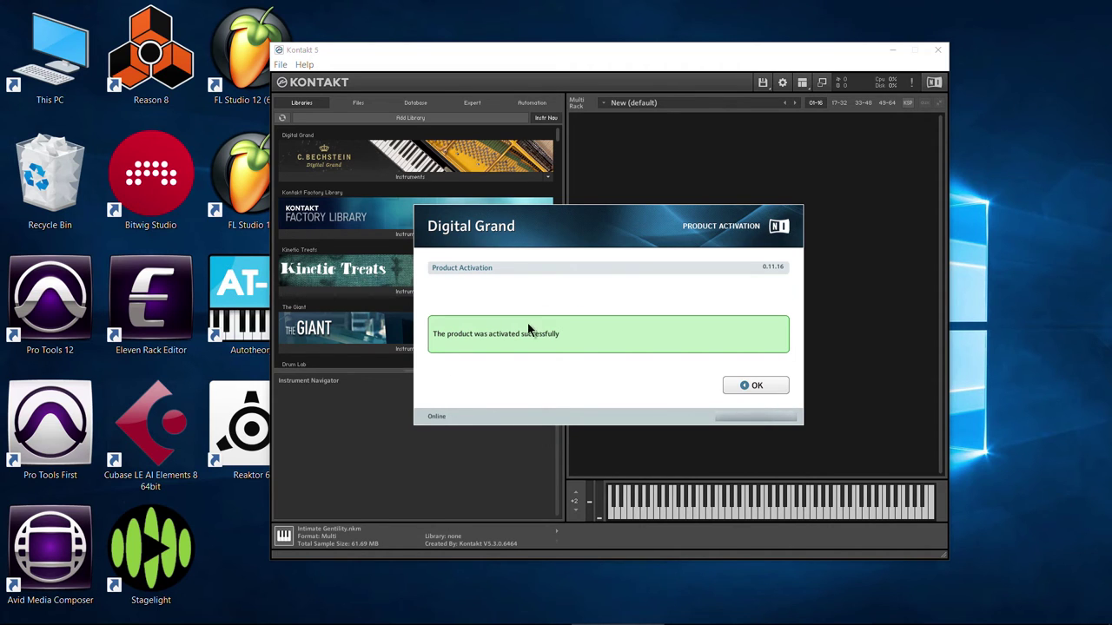
left_click(757, 388)
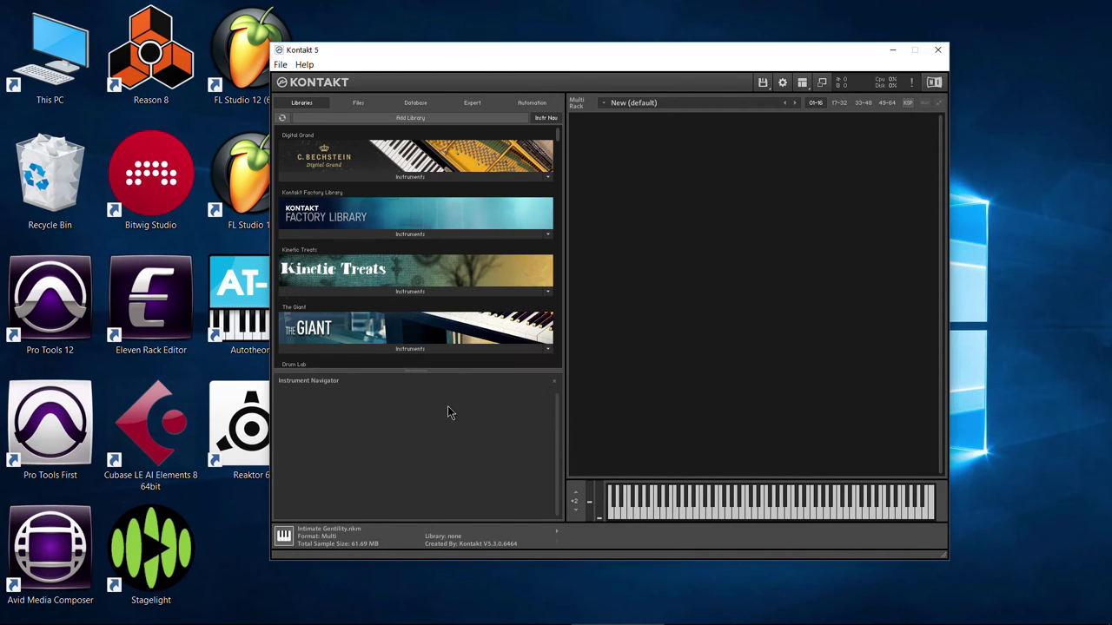
- Load DIGITAL GRAND PLAYER (MS) into the rack and view its STRING-EQ, AUDIO-DESIGN and DETAILS pages
left_click(434, 177)
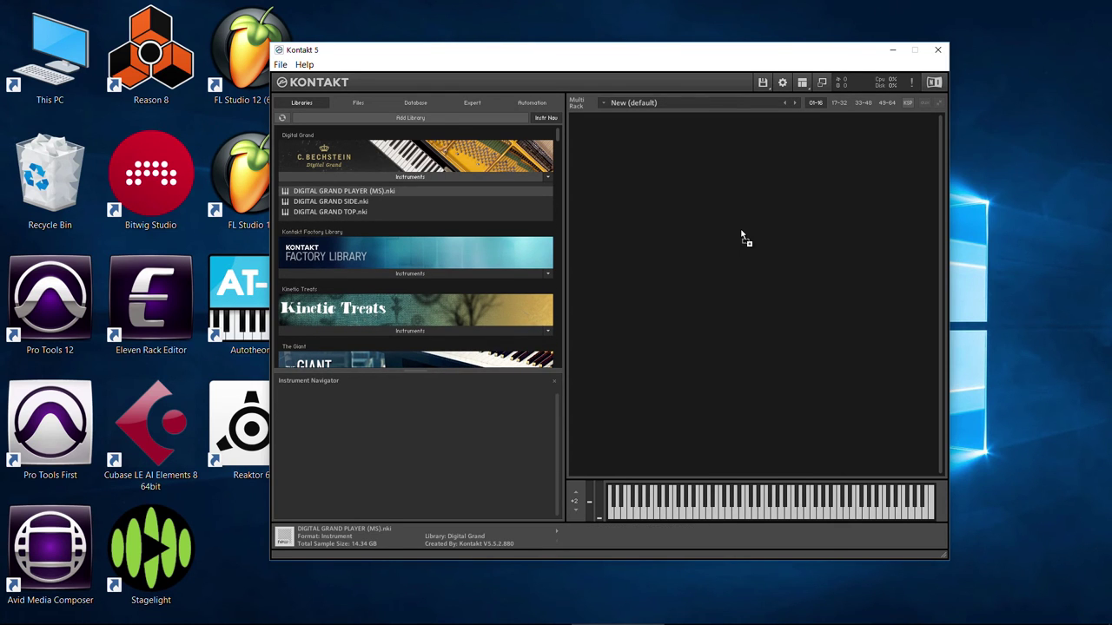
left_click_drag(744, 237, 744, 237)
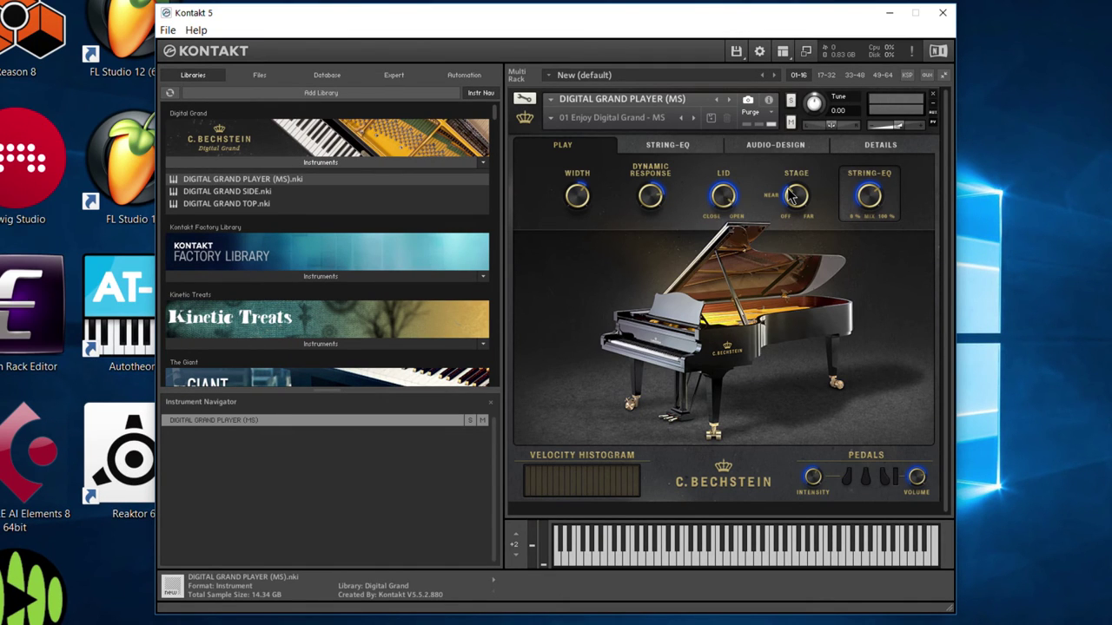
left_click(664, 145)
left_click(759, 146)
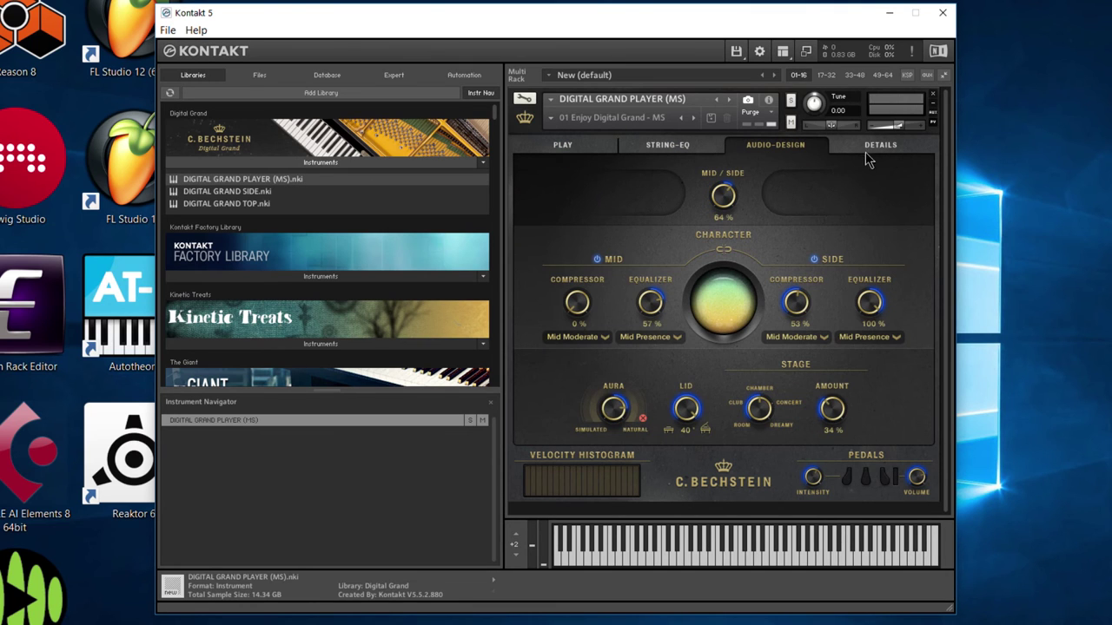
left_click(871, 146)
- Go back through STRING-EQ to the PLAY page, then bring up the Digital Grand activation window
left_click(675, 155)
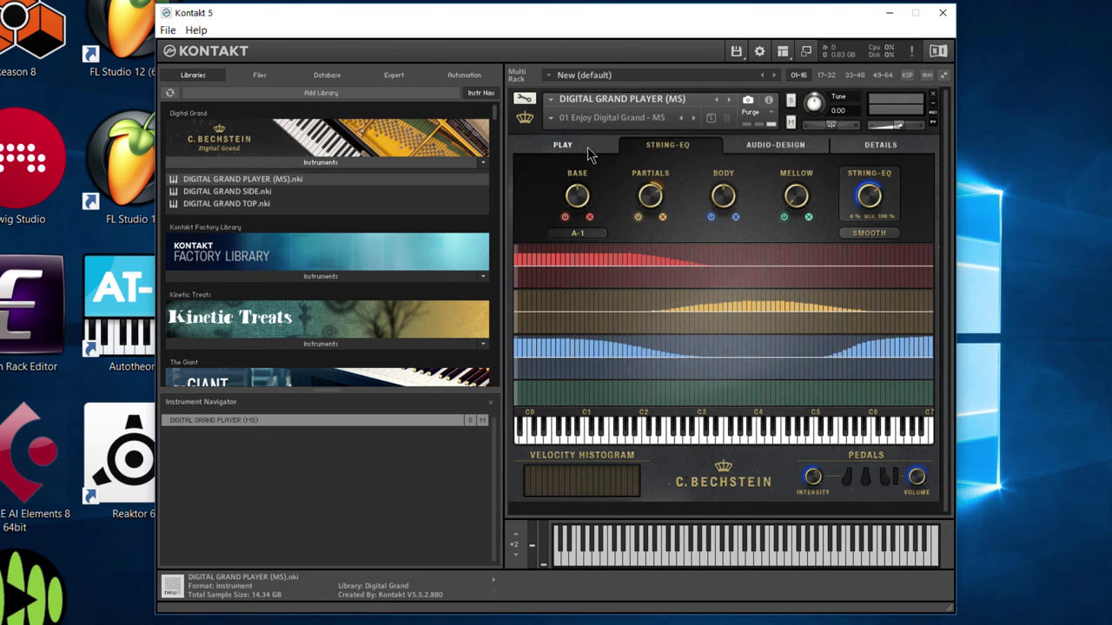
left_click(582, 151)
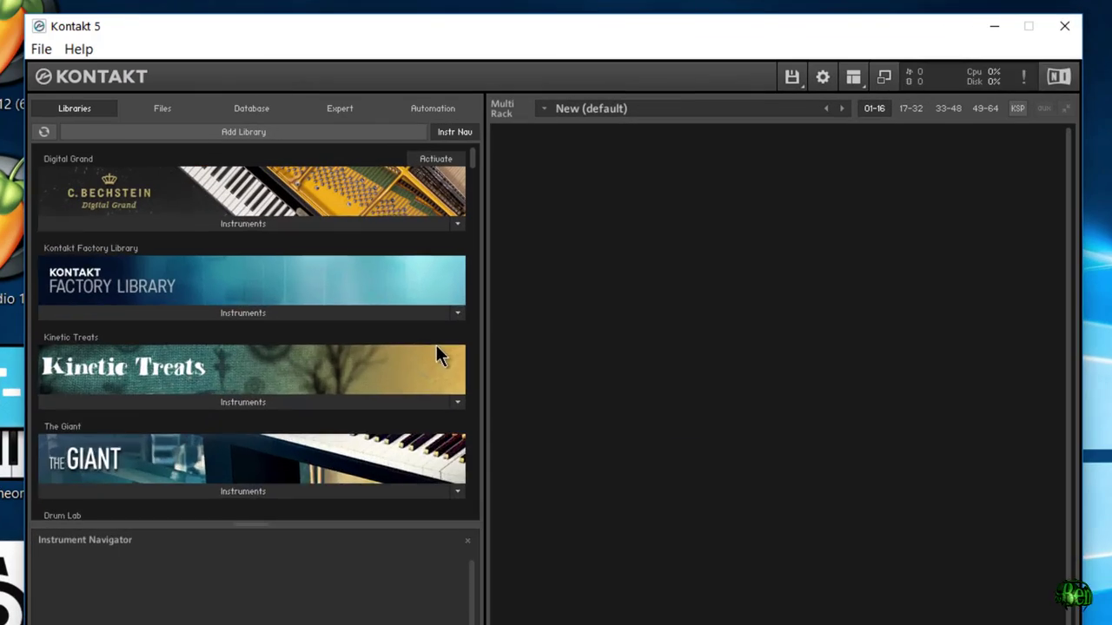
left_click(435, 158)
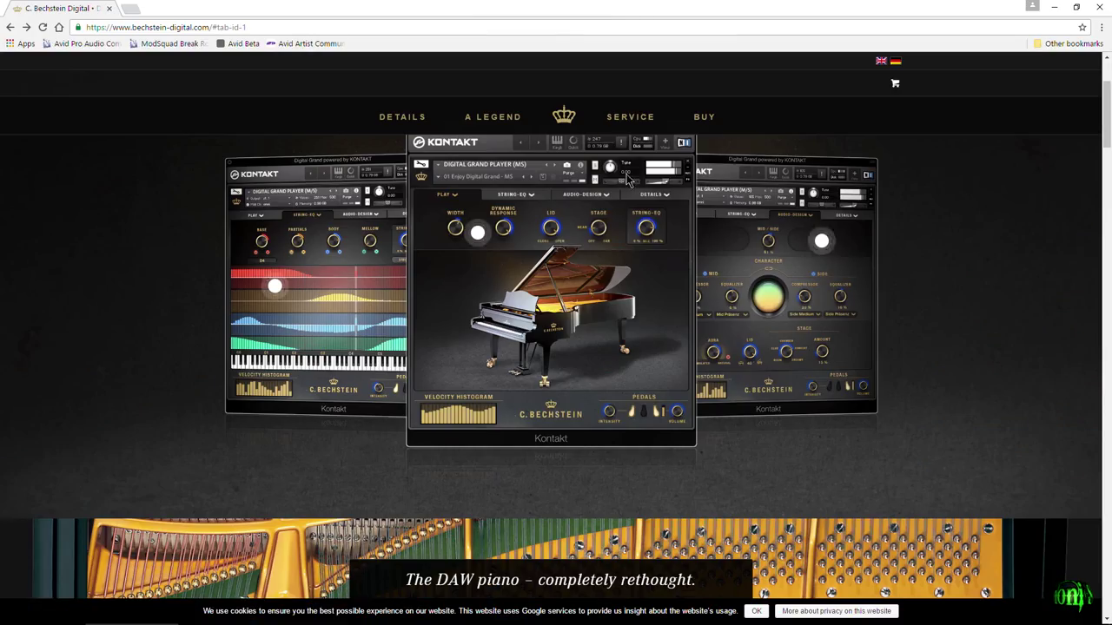